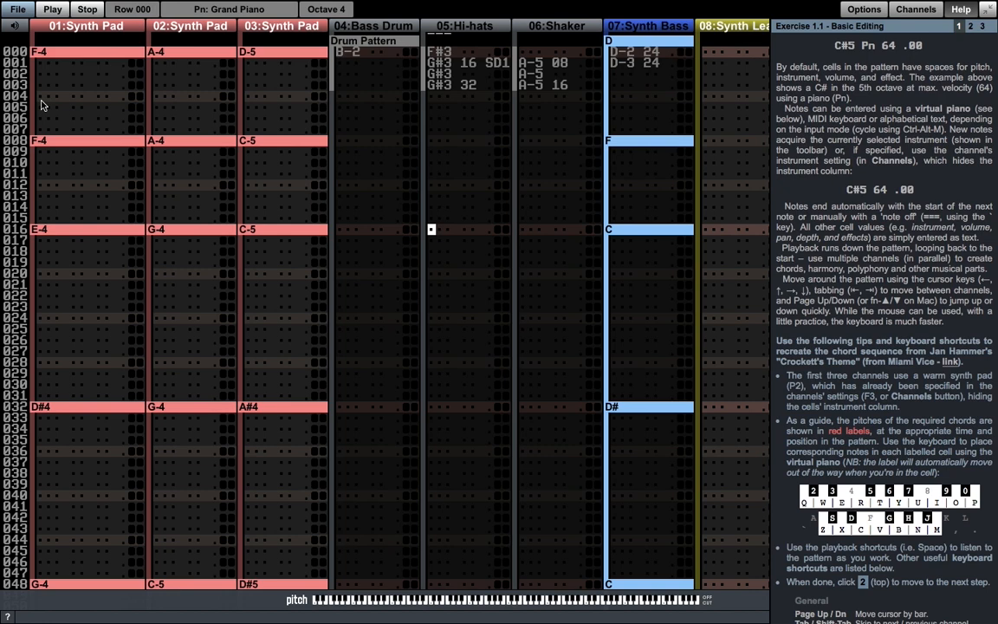
- Examine the pitch, instrument, volume and effect fields of the row 004 cell in the first Synth Pad channel
{"action": "left_click", "coordinate": [41, 98]}
{"action": "left_click", "coordinate": [74, 99]}
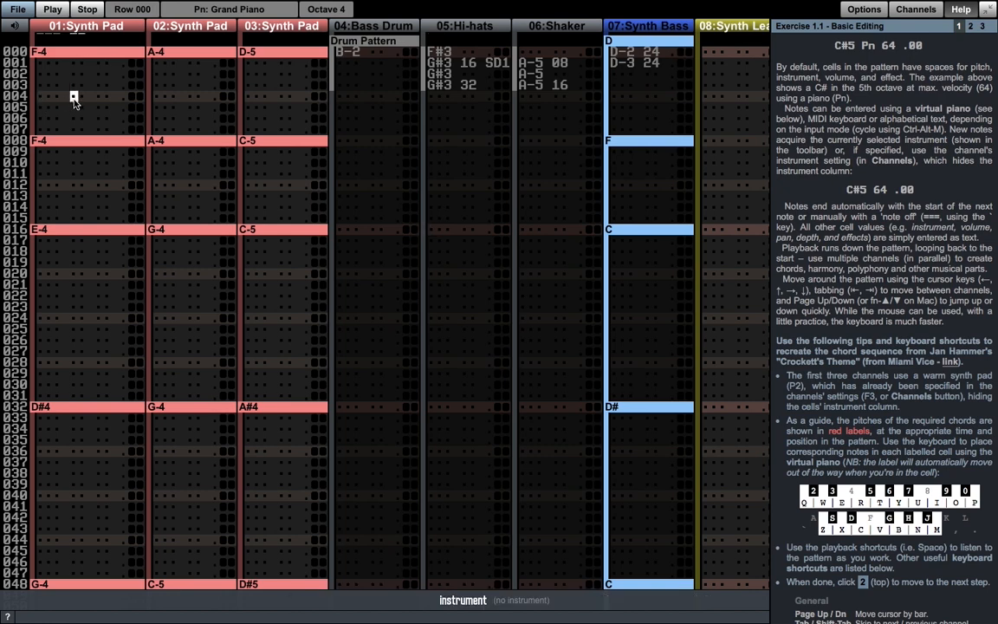
{"action": "left_click", "coordinate": [97, 99]}
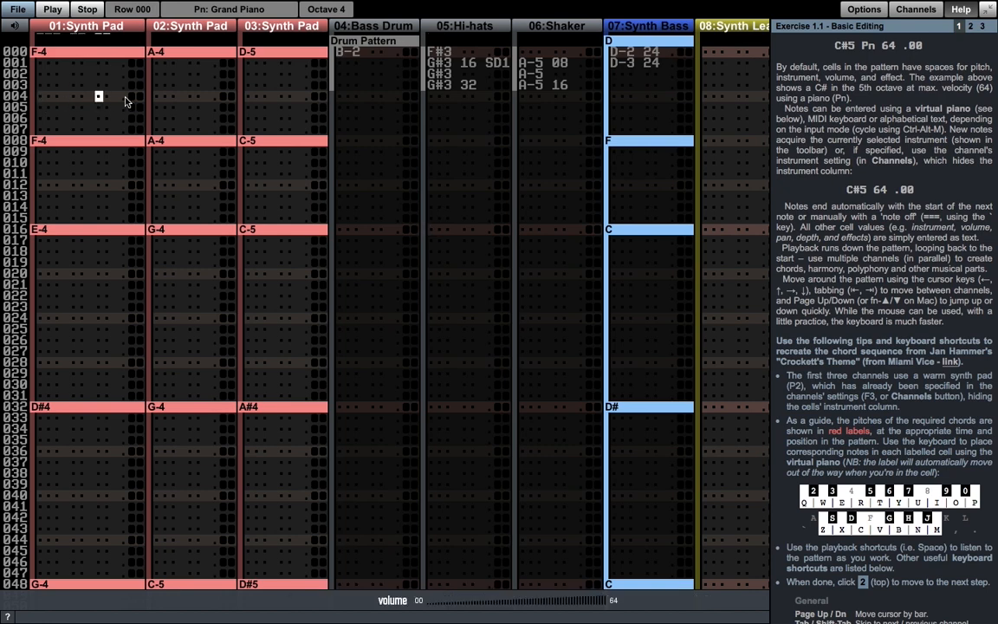
{"action": "left_click", "coordinate": [125, 97]}
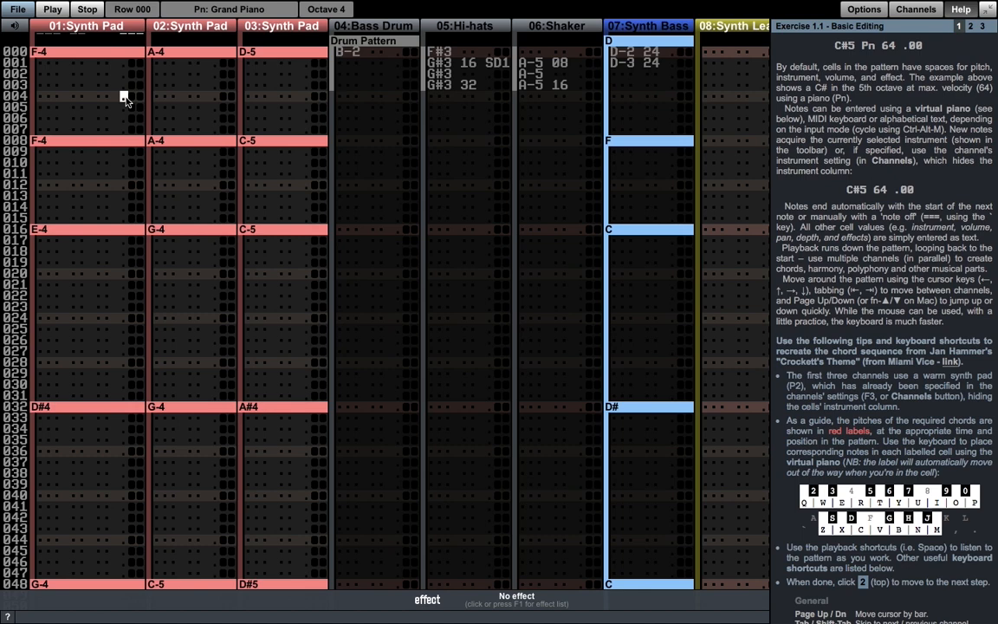
- Enter an ascending chromatic run from C-5 in the Hi-hats channel, starting at row 008
{"action": "left_click", "coordinate": [431, 140]}
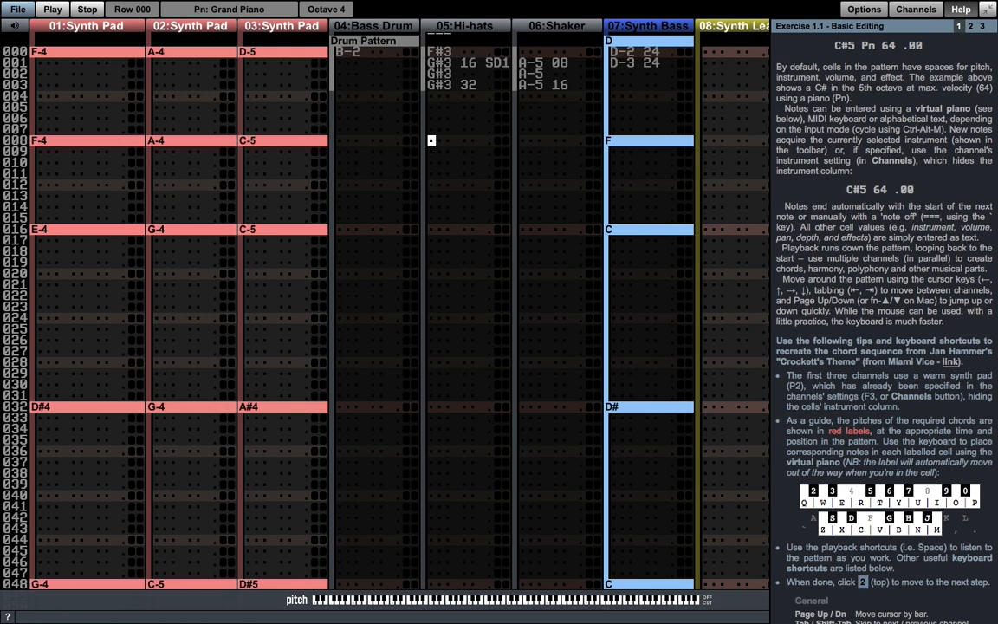
{"action": "type", "text": "q2w3er"}
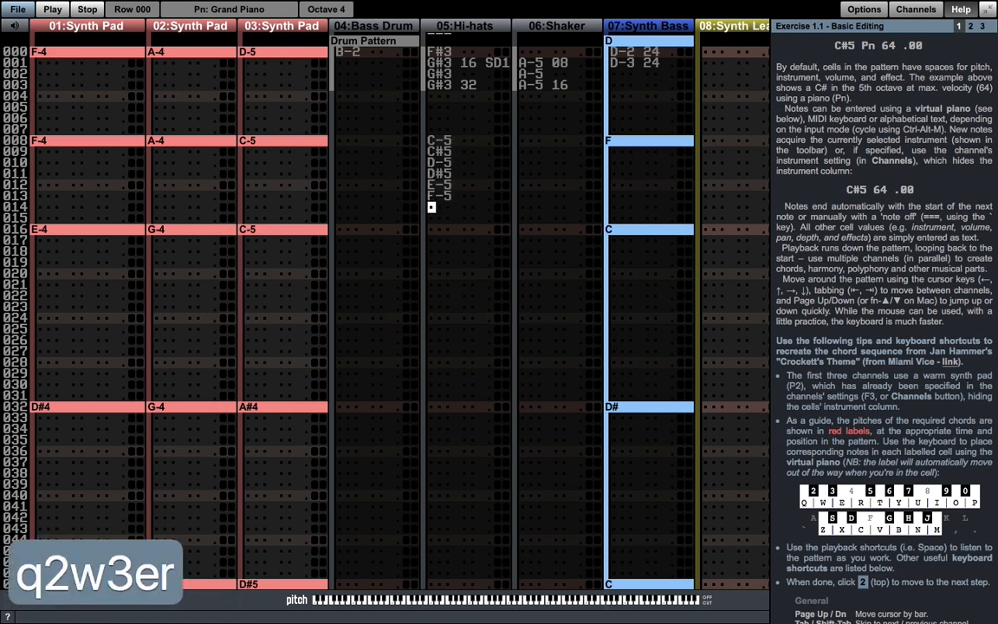
{"action": "type", "text": "5t6y7u"}
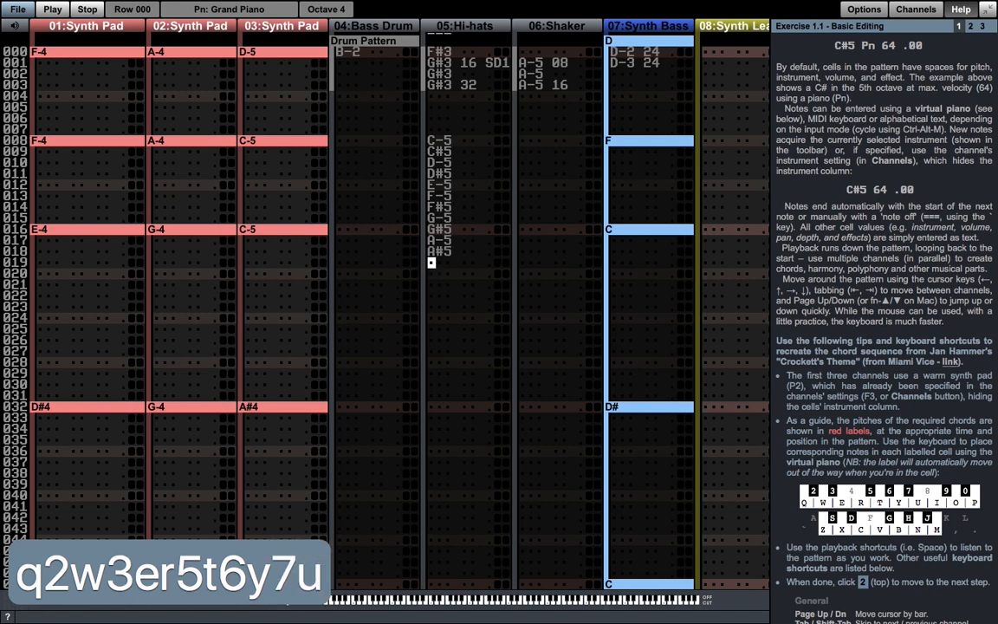
{"action": "type", "text": "i9o0p"}
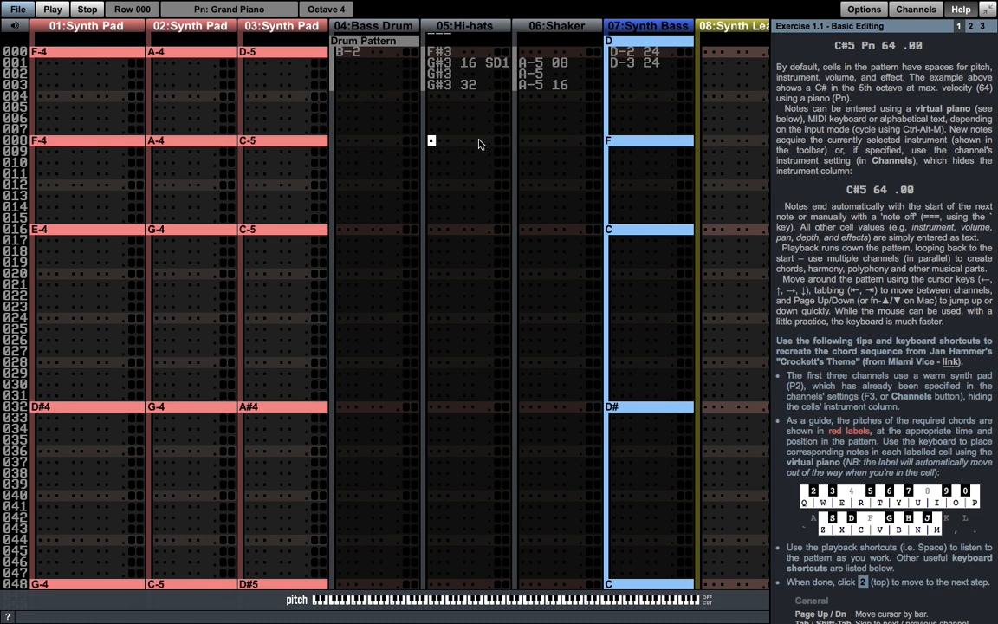
- Enter an ascending chromatic run from C-4 in the Hi-hats channel at row 008, and undo it
{"action": "type", "text": "zsxdcv"}
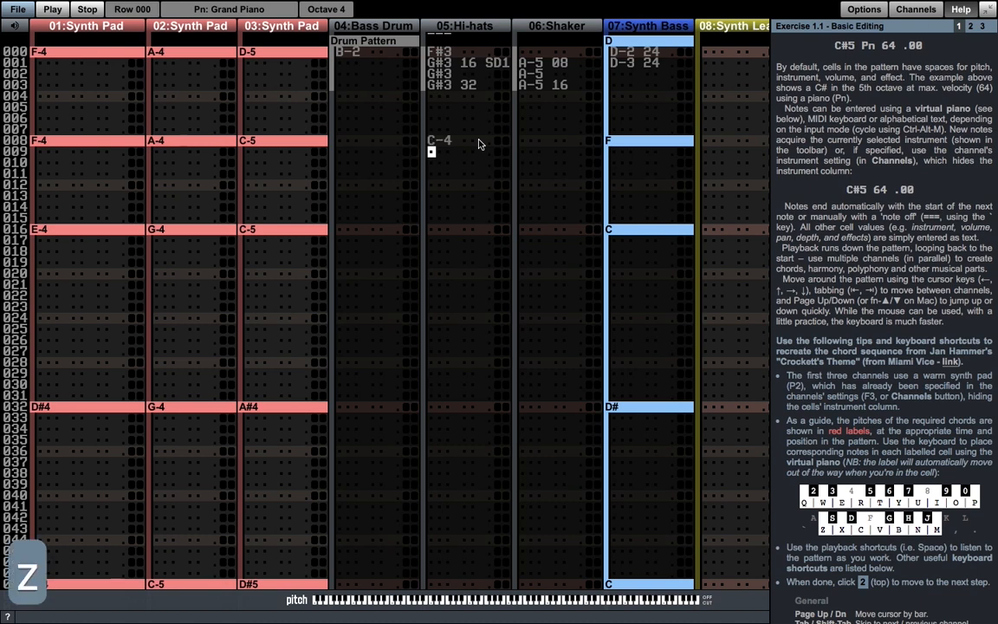
{"action": "type", "text": "gbhnm"}
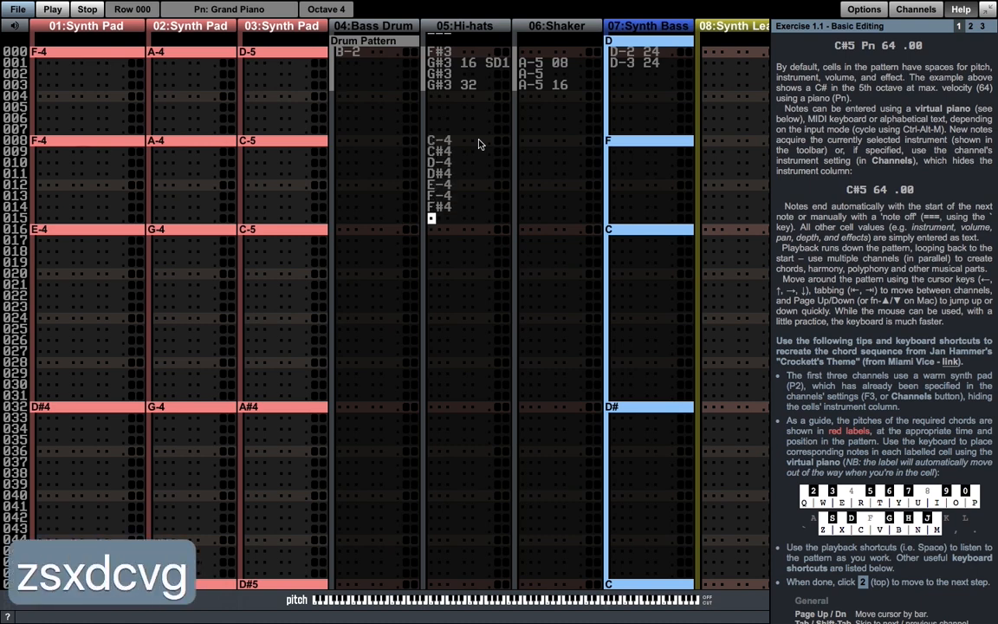
{"action": "key", "text": "ctrl+z"}
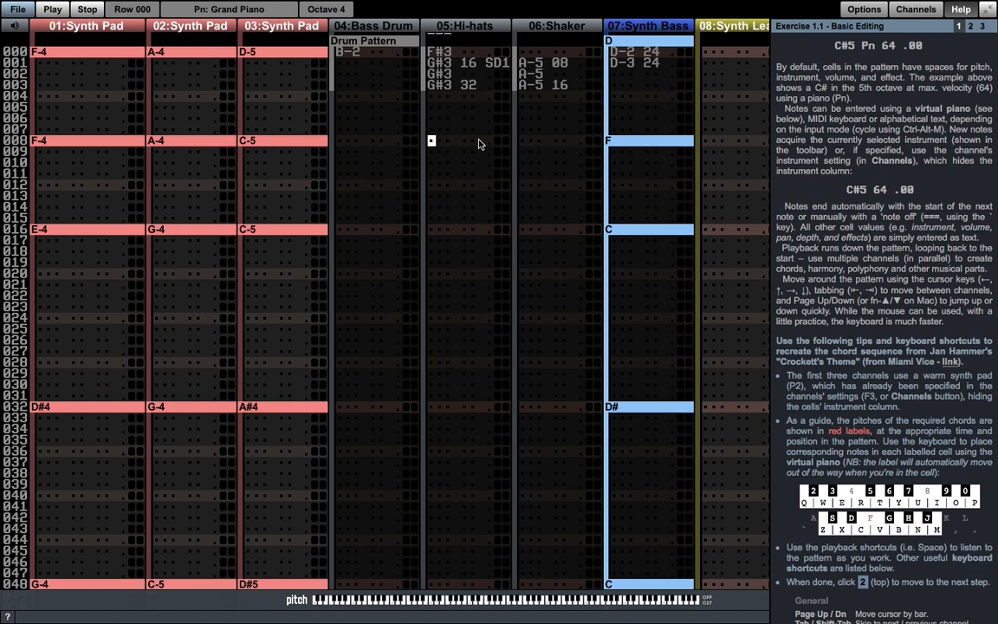
- Switch to alphanumeric pitch mode and enter A-4 and A#4 in rows 008 and 009 of the Hi-hats channel
{"action": "key", "text": "ctrl+alt+m"}
{"action": "key", "text": "ctrl+alt+m"}
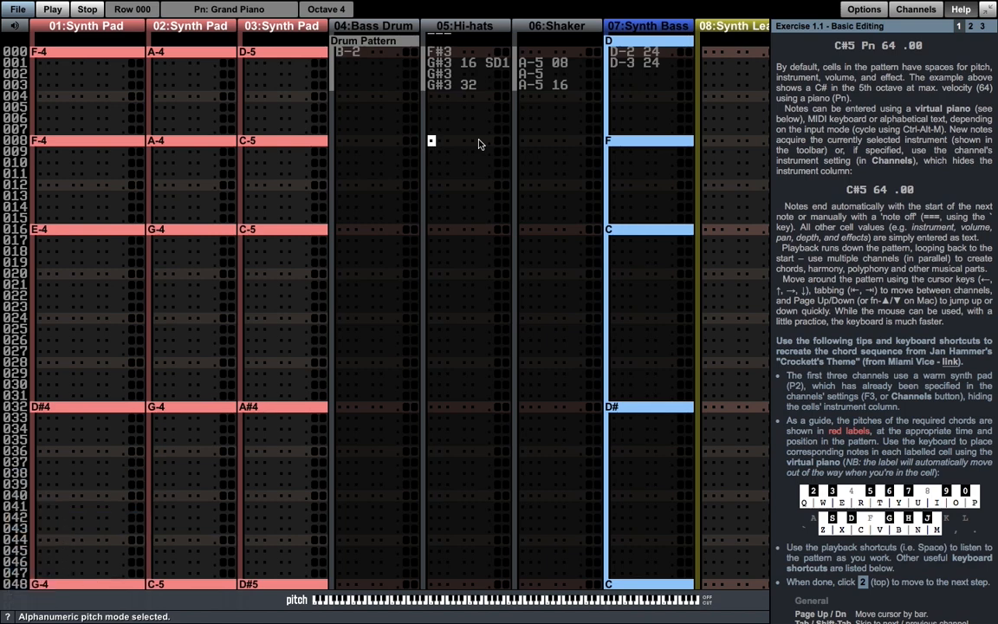
{"action": "type", "text": "a"}
{"action": "key", "text": "shift+a"}
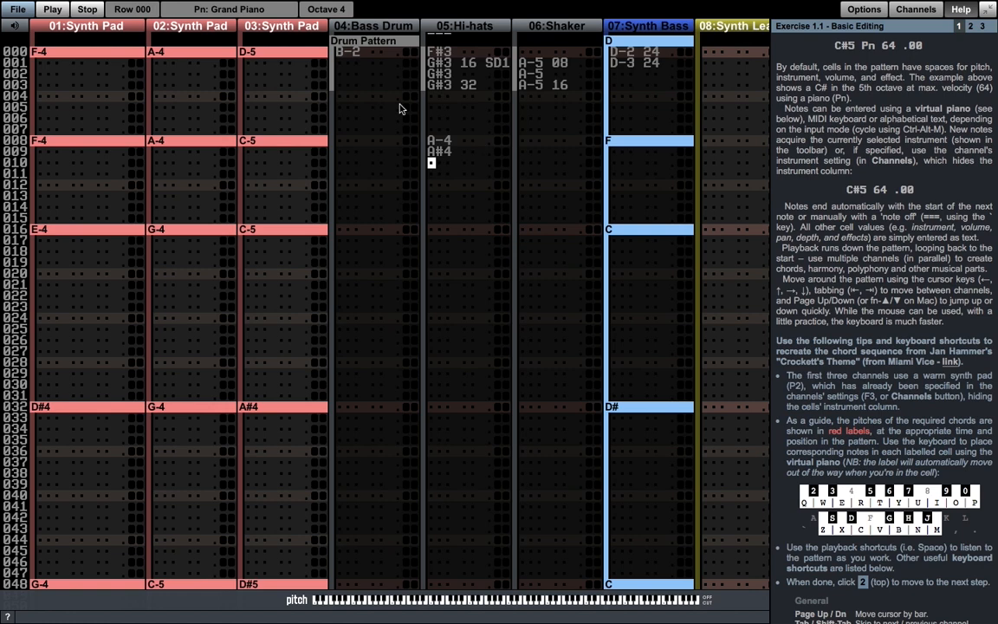
- Set the octave of the row 009 note in the Hi-hats channel to 5
{"action": "left_click", "coordinate": [324, 10]}
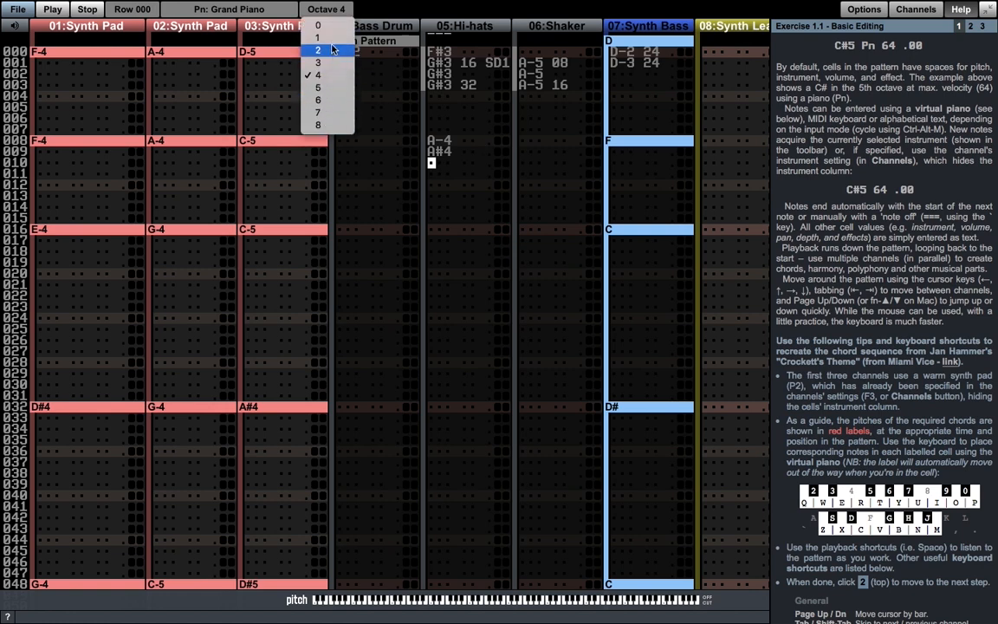
{"action": "left_click", "coordinate": [360, 41]}
{"action": "key", "text": "Right"}
{"action": "key", "text": "Up"}
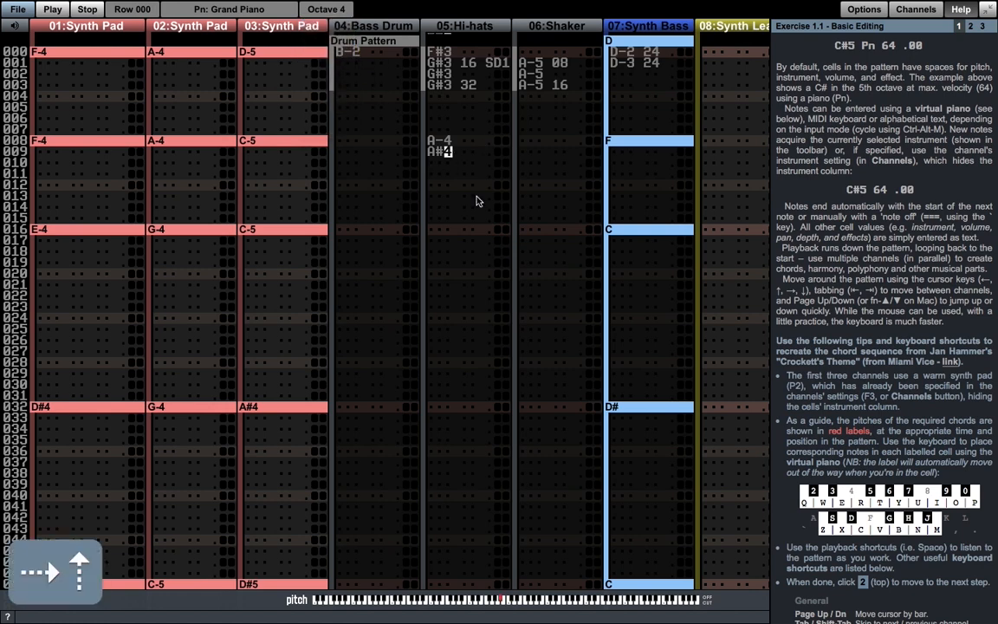
{"action": "type", "text": "5"}
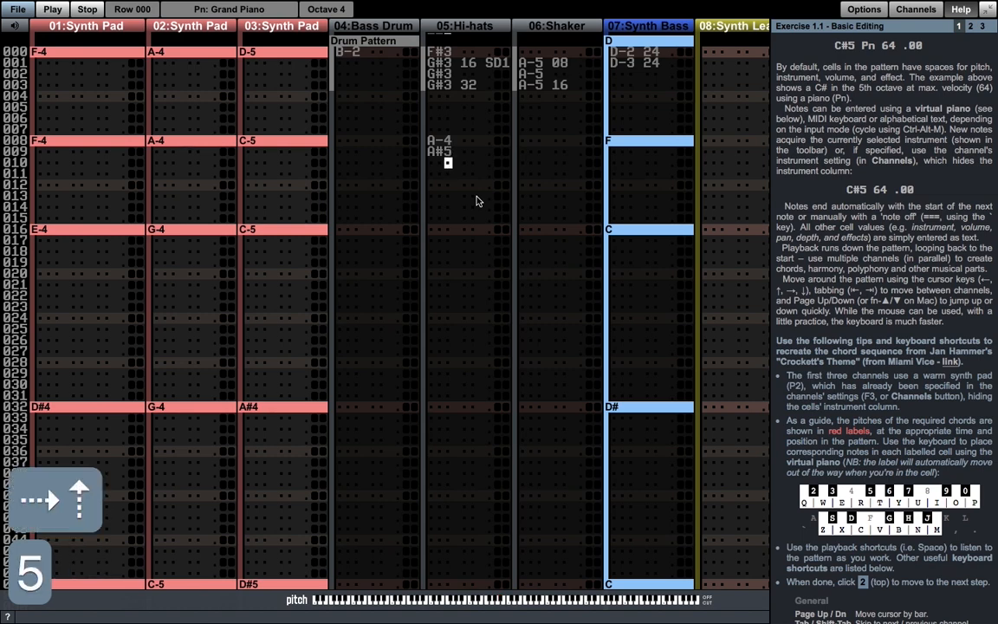
- From row 011 of the Hi-hats channel, raise the entry octave to 5 and return it to 4, twice
{"action": "key", "text": "Down"}
{"action": "key", "text": "Left"}
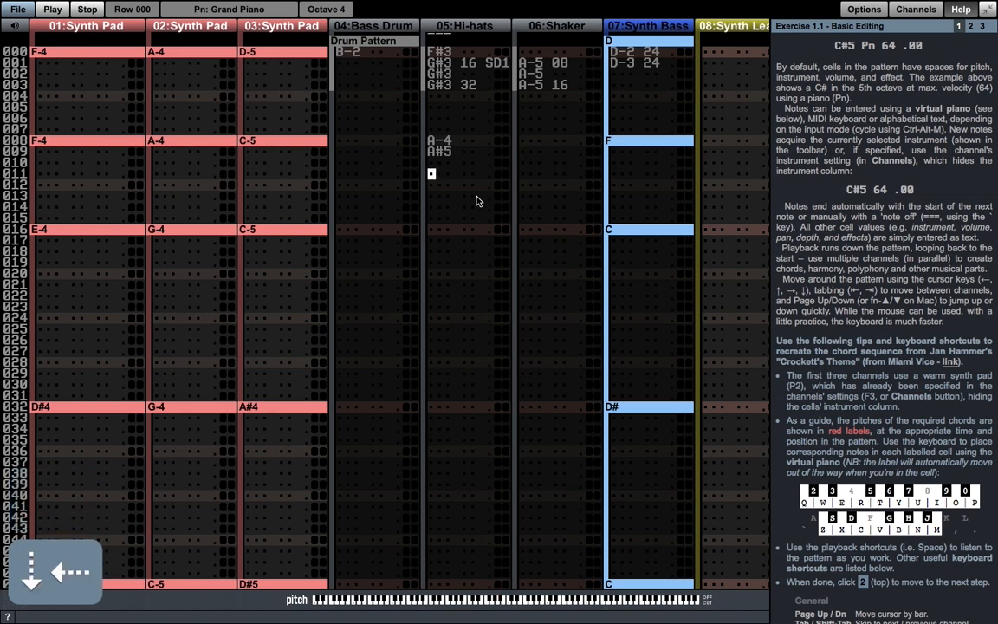
{"action": "key", "text": "ctrl+equal"}
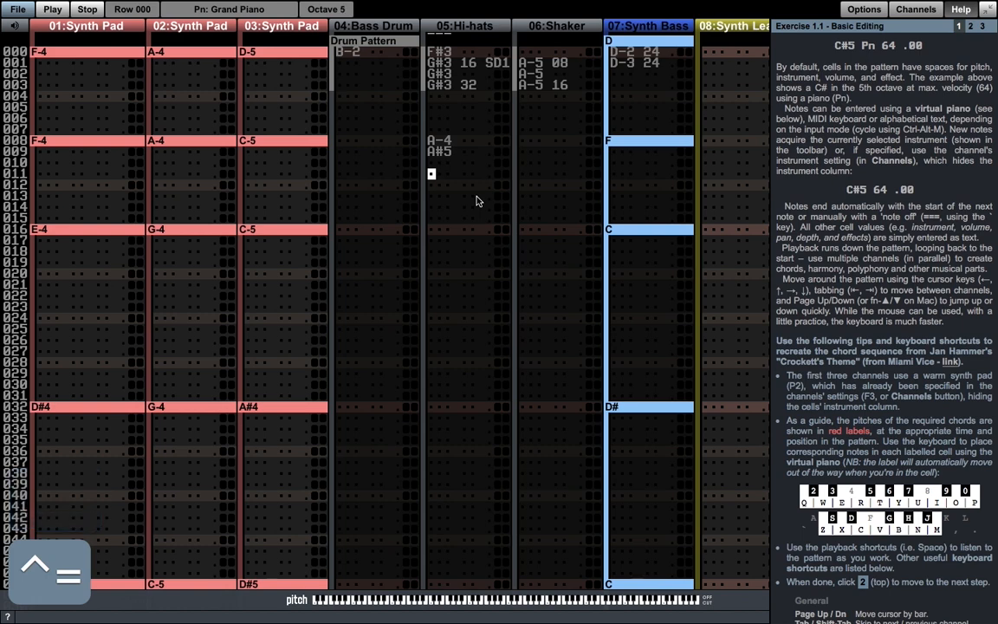
{"action": "key", "text": "ctrl+minus"}
{"action": "key", "text": "ctrl+equal"}
{"action": "key", "text": "ctrl+minus"}
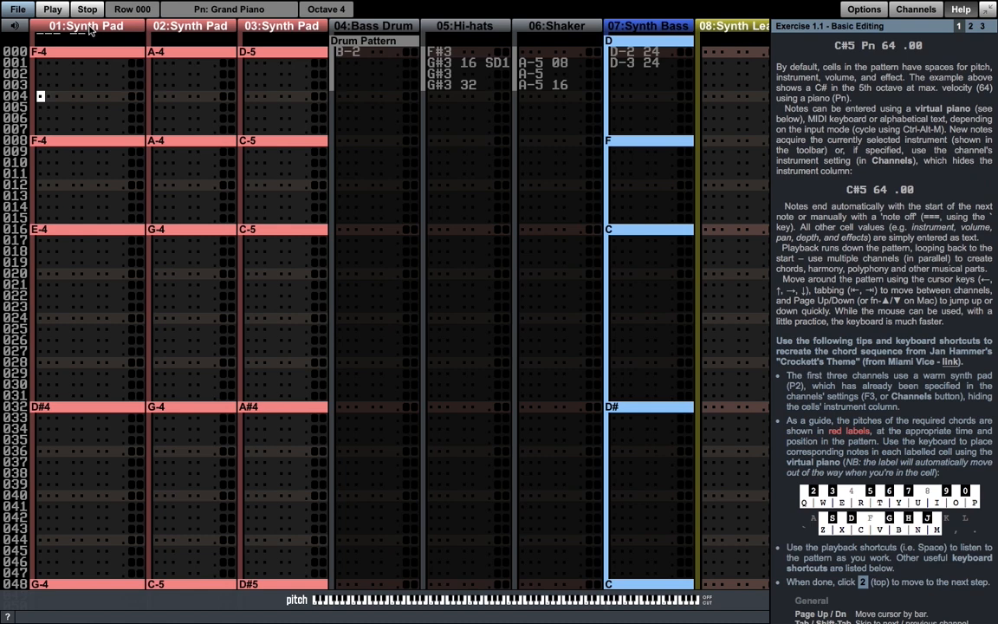
- Assign the Pad 2 (Warm) instrument to channel 01 in its channel settings, and return to the pattern
{"action": "key", "text": "F3"}
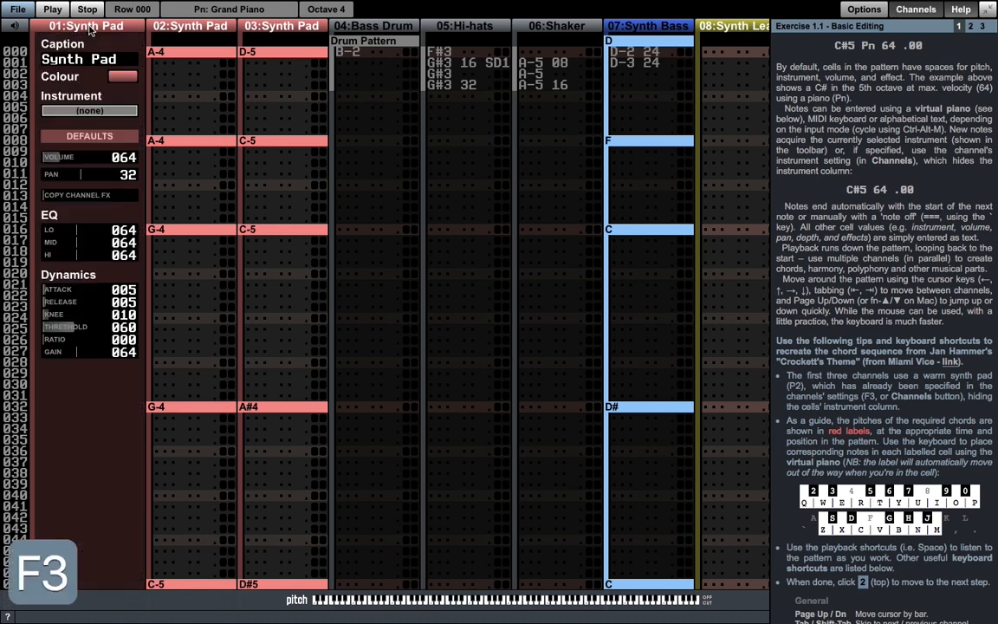
{"action": "left_click", "coordinate": [94, 110]}
{"action": "type", "text": "p2"}
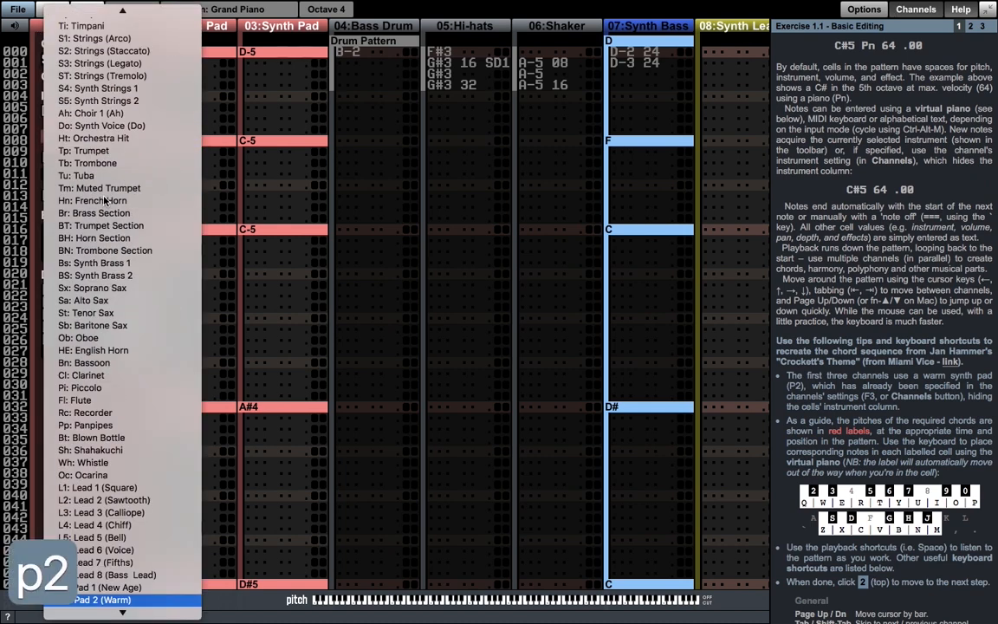
{"action": "left_click", "coordinate": [88, 602]}
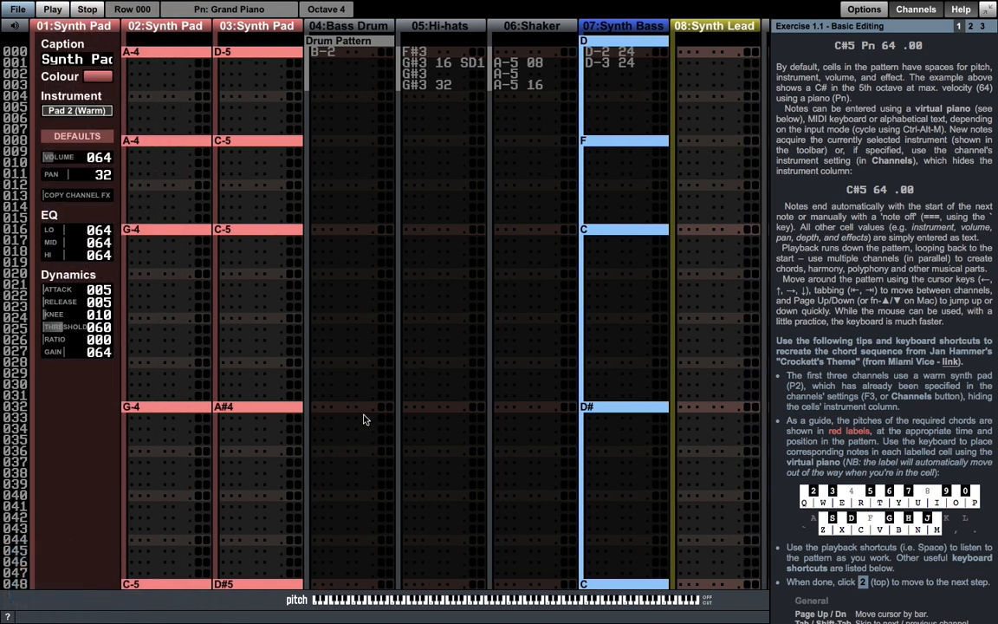
{"action": "key", "text": "Escape"}
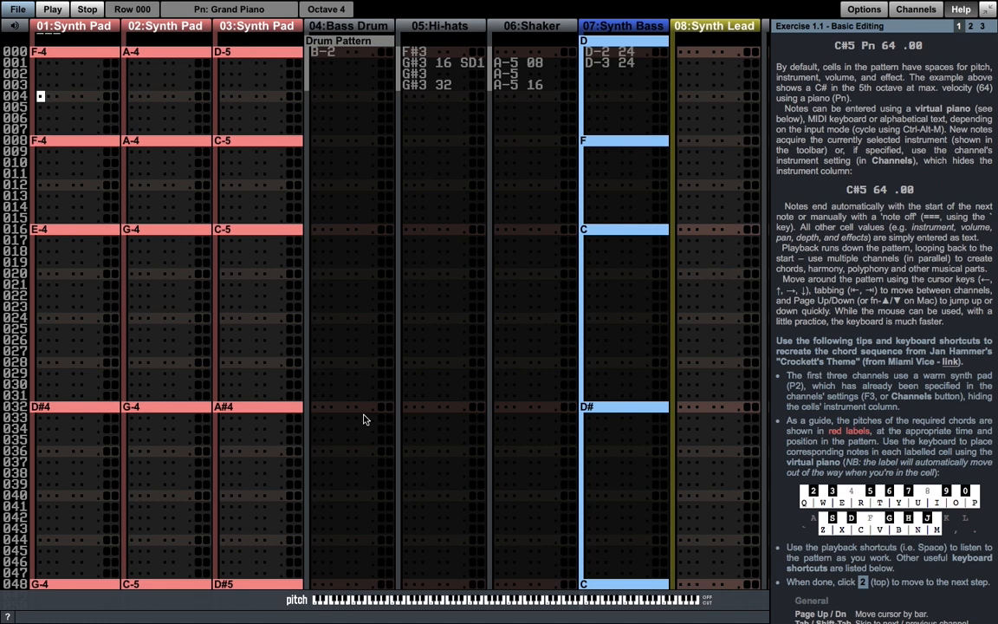
- Enter a note-off in row 004 of channel 01 and delete it again
{"action": "key", "text": "grave"}
{"action": "key", "text": "Up"}
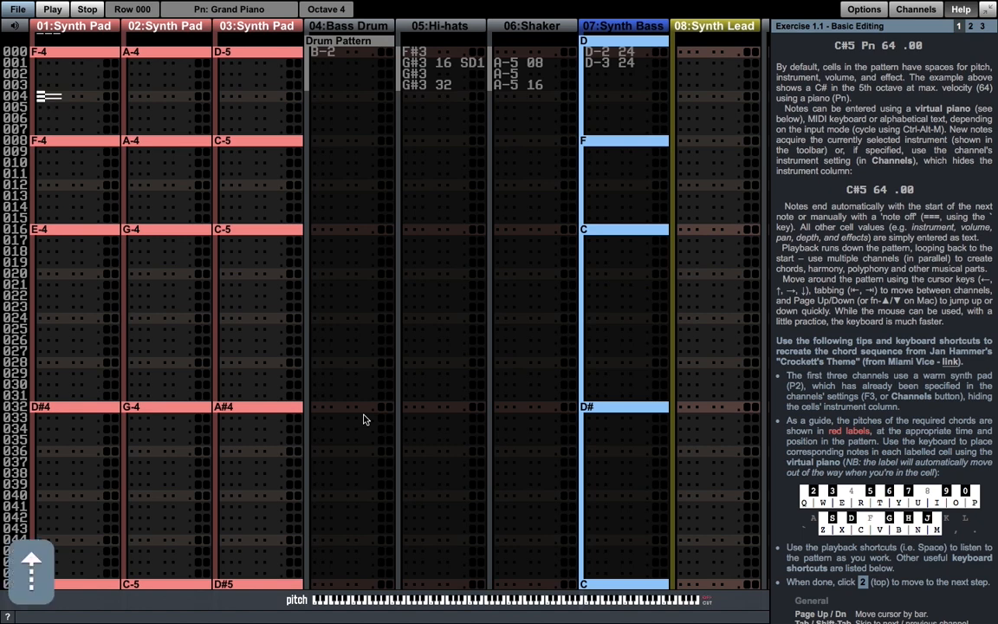
{"action": "key", "text": "BackSpace"}
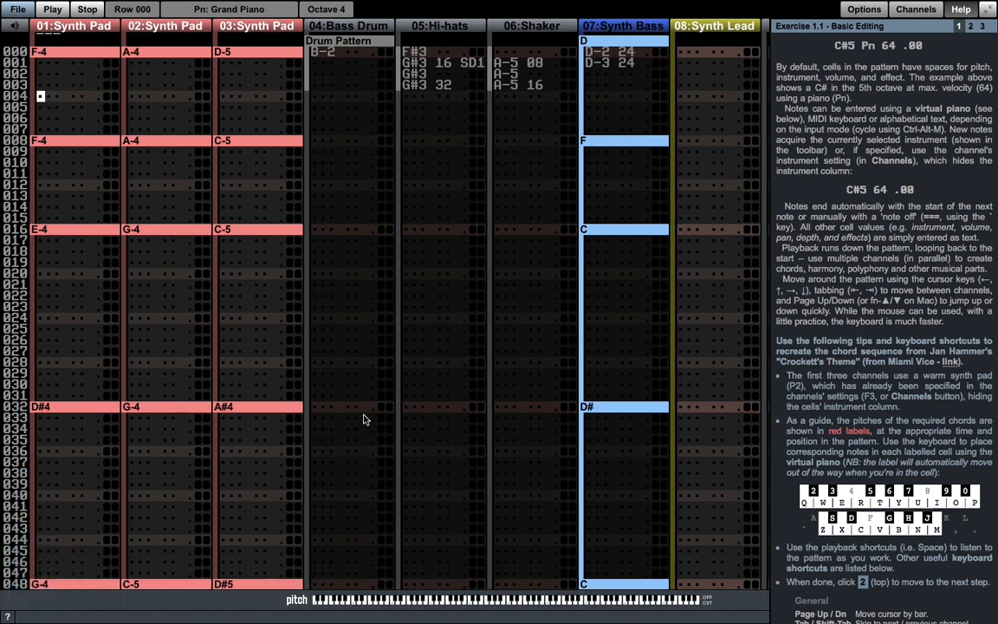
{"action": "key", "text": "Down"}
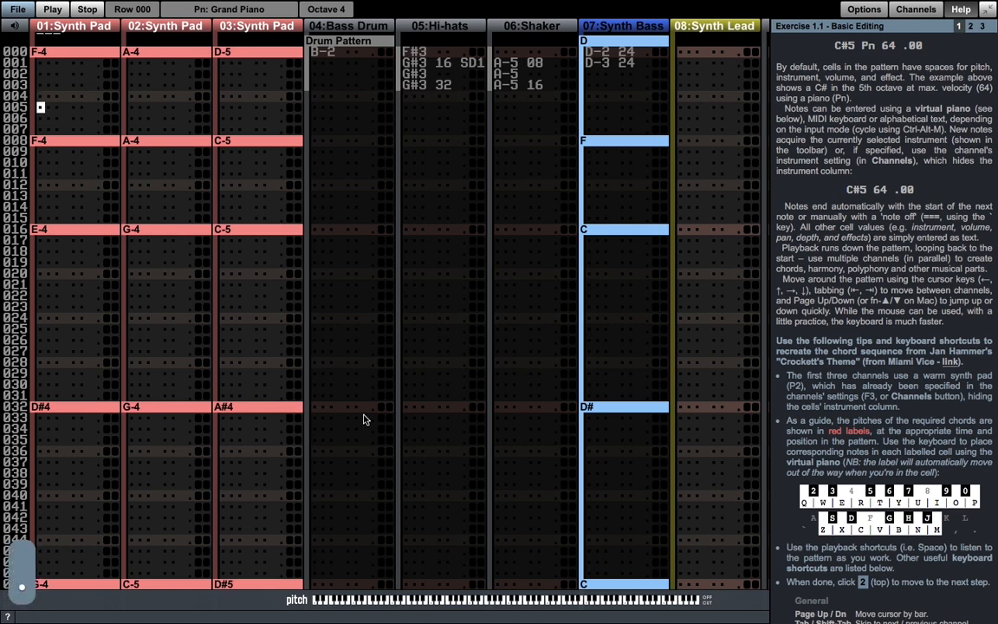
{"action": "key", "text": "Up"}
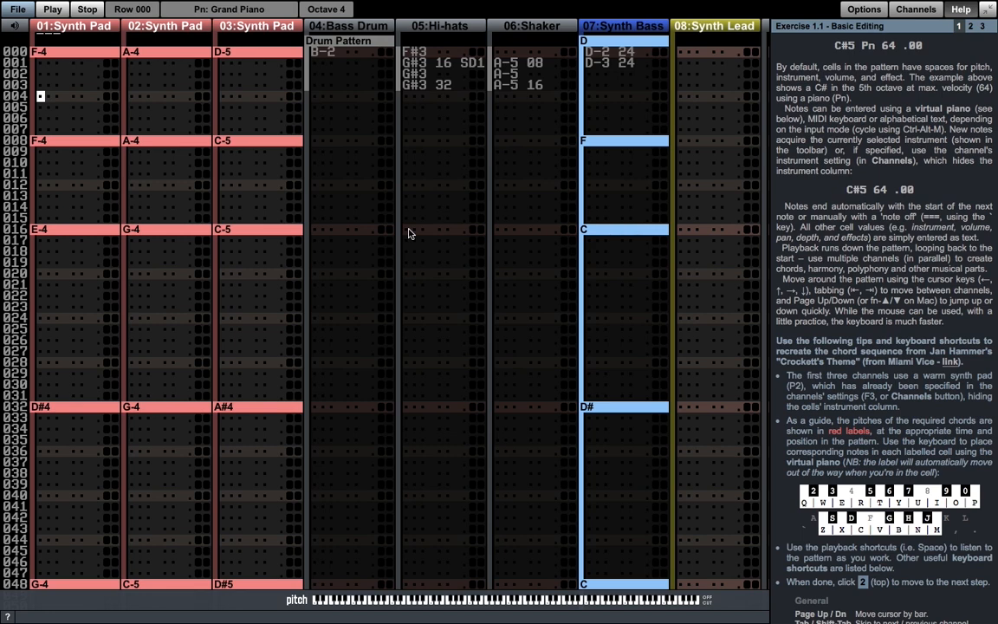
- Move the cursor cell by cell around row 017, from the Hi-hats channel to the Bass Drum channel
{"action": "left_click", "coordinate": [409, 232]}
{"action": "key", "text": "Right"}
{"action": "key", "text": "Down"}
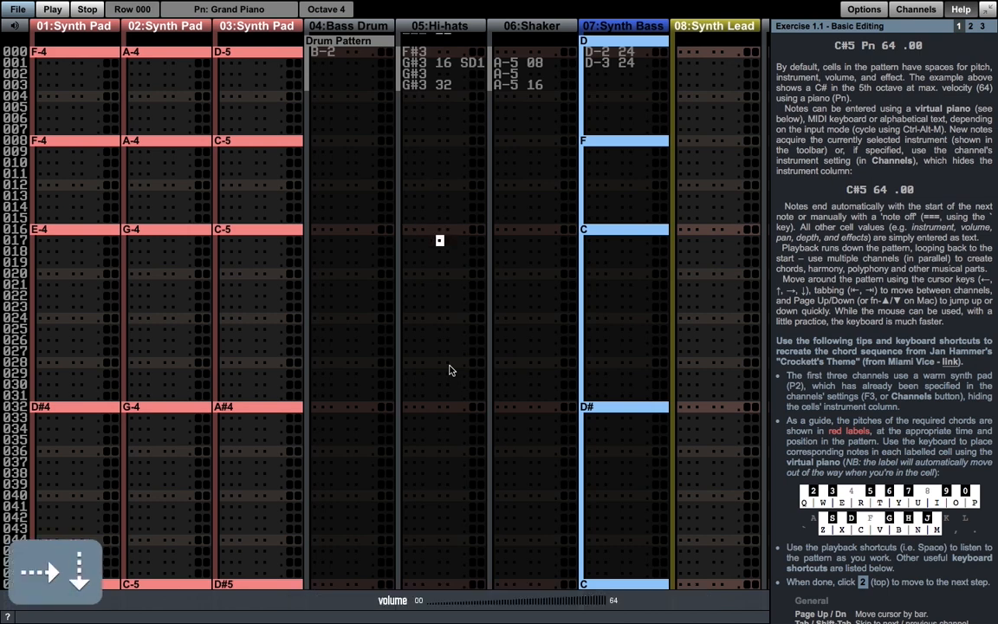
{"action": "key", "text": "Down"}
{"action": "key", "text": "Down"}
{"action": "key", "text": "Left"}
{"action": "key", "text": "Left"}
{"action": "key", "text": "Up"}
{"action": "key", "text": "Up"}
{"action": "key", "text": "Left"}
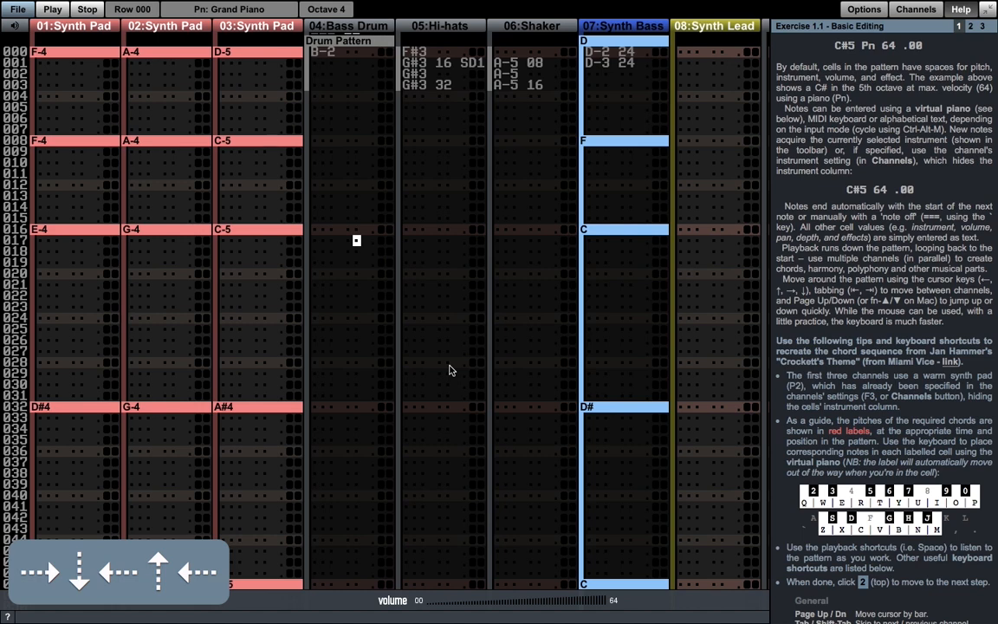
- Skip forward and back between channels along row 017, ending on the Hi-hats pitch field
{"action": "key", "text": "Tab"}
{"action": "key", "text": "Tab"}
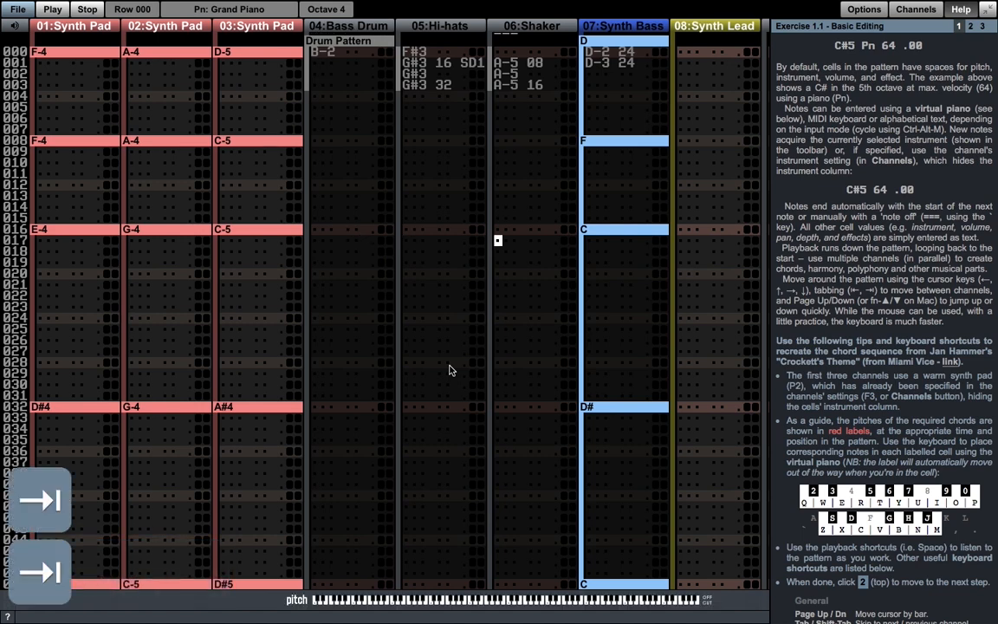
{"action": "key", "text": "Tab"}
{"action": "key", "text": "shift+Tab"}
{"action": "key", "text": "shift+Tab"}
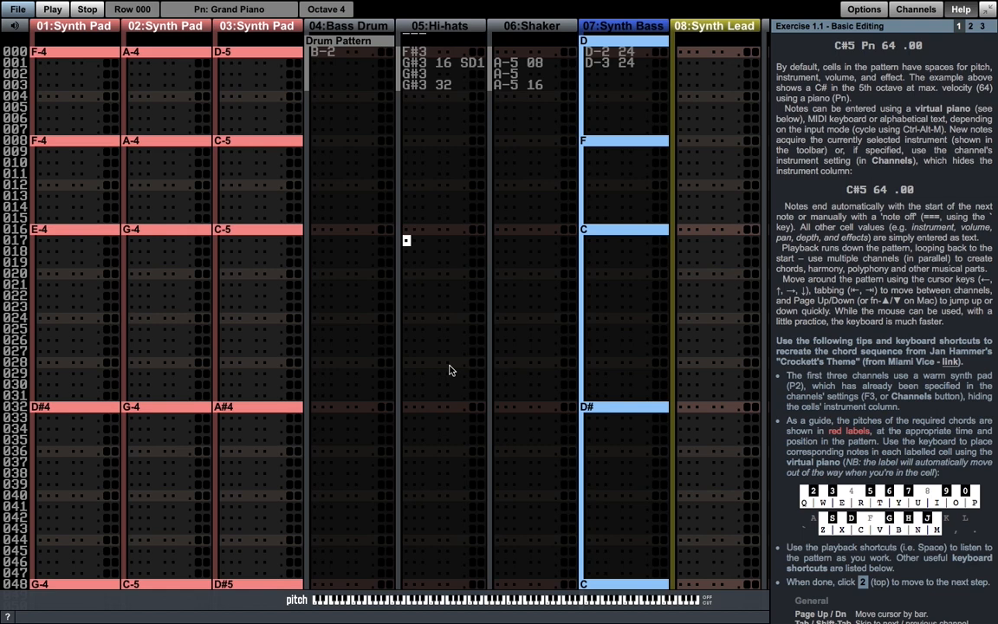
- Jump the cursor down and up the Hi-hats channel by bar, ending at row 016
{"action": "key", "text": "Page_Down"}
{"action": "key", "text": "Page_Up"}
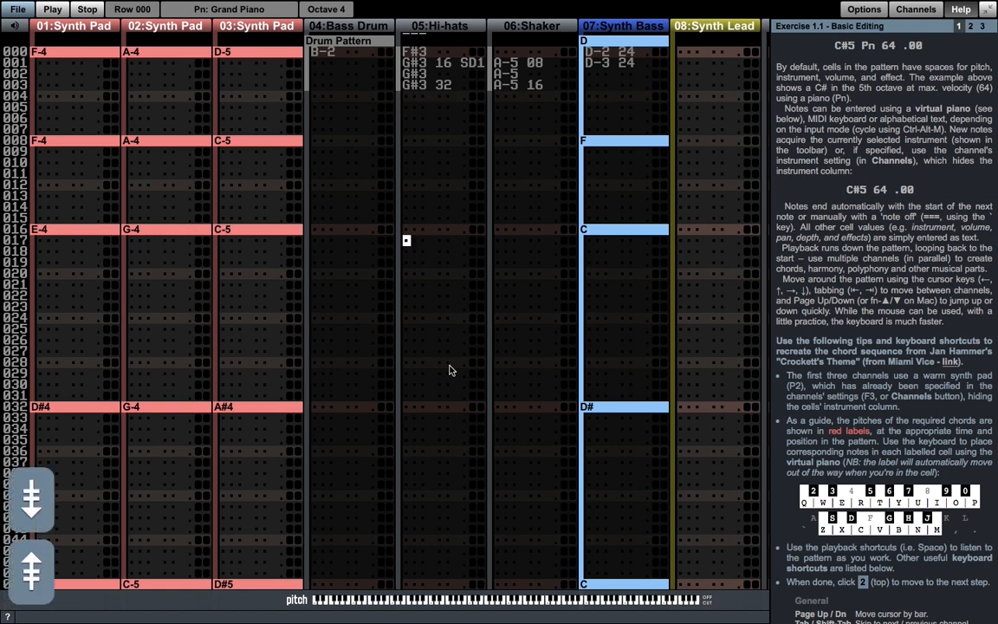
{"action": "key", "text": "Page_Down"}
{"action": "key", "text": "Page_Down"}
{"action": "key", "text": "Page_Up"}
{"action": "key", "text": "Page_Up"}
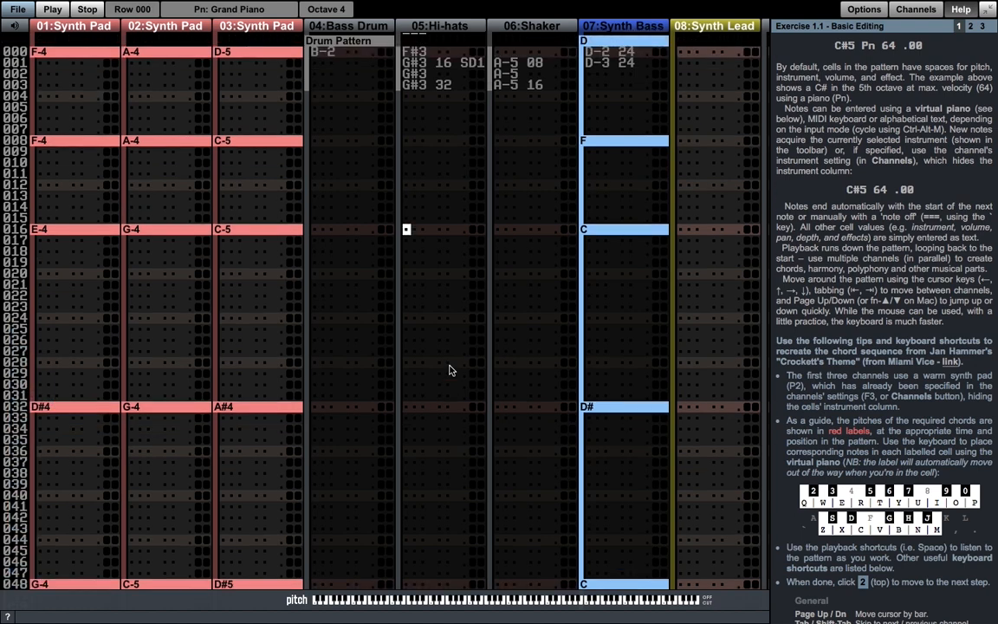
- Play the looped pattern, stop it, and start looped playback again
{"action": "left_click", "coordinate": [315, 230]}
{"action": "key", "text": "space"}
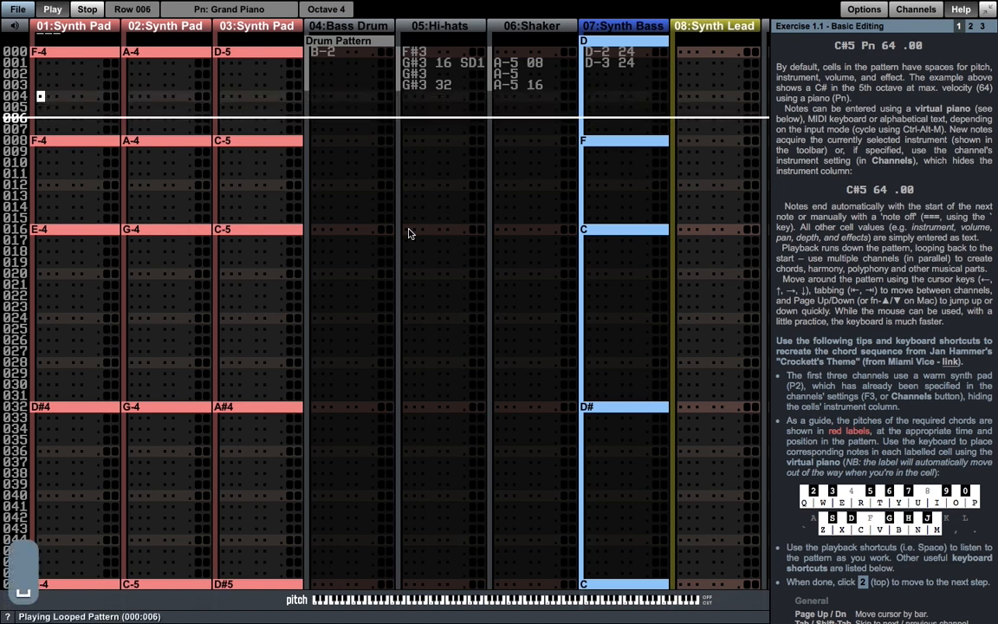
{"action": "key", "text": "space"}
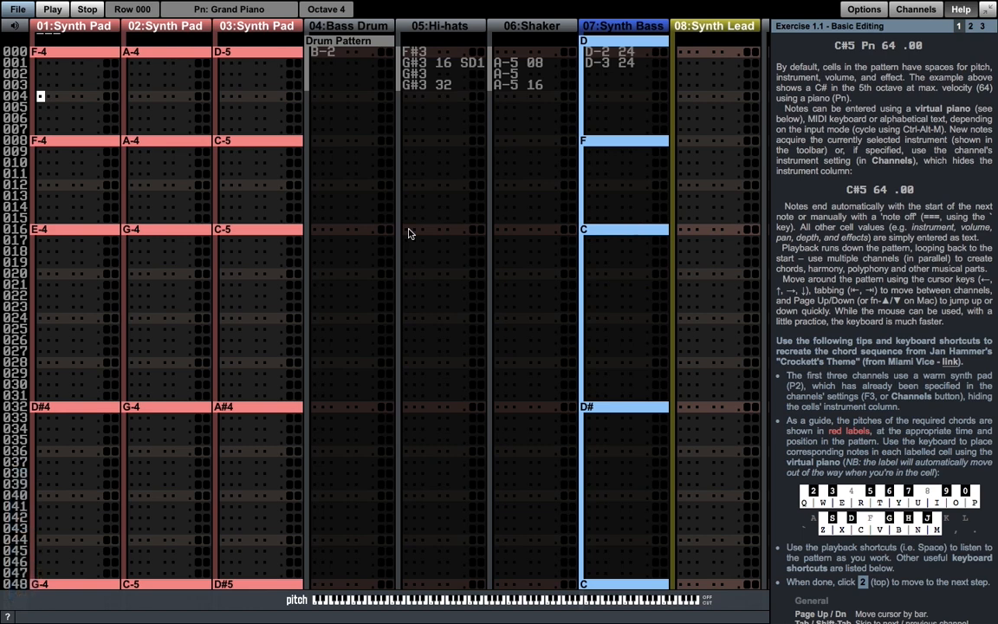
{"action": "key", "text": "alt+space"}
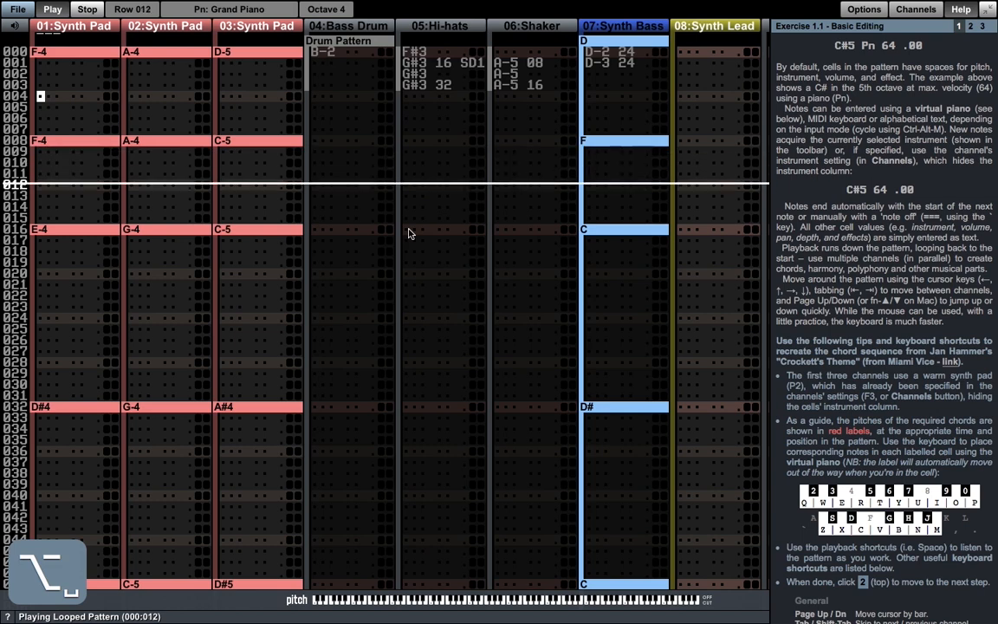
- Stop playback and move the cursor to the pitch field at row 000 of the first Synth Pad channel
{"action": "key", "text": "space"}
{"action": "left_click", "coordinate": [315, 229]}
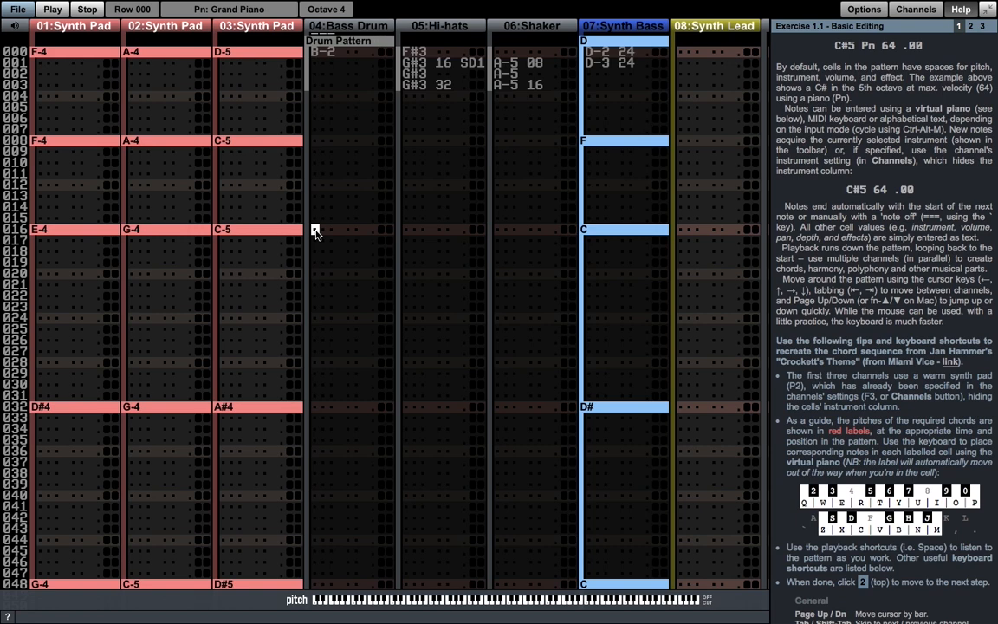
{"action": "key", "text": "shift+Tab"}
{"action": "key", "text": "shift+Tab"}
{"action": "key", "text": "shift+Tab"}
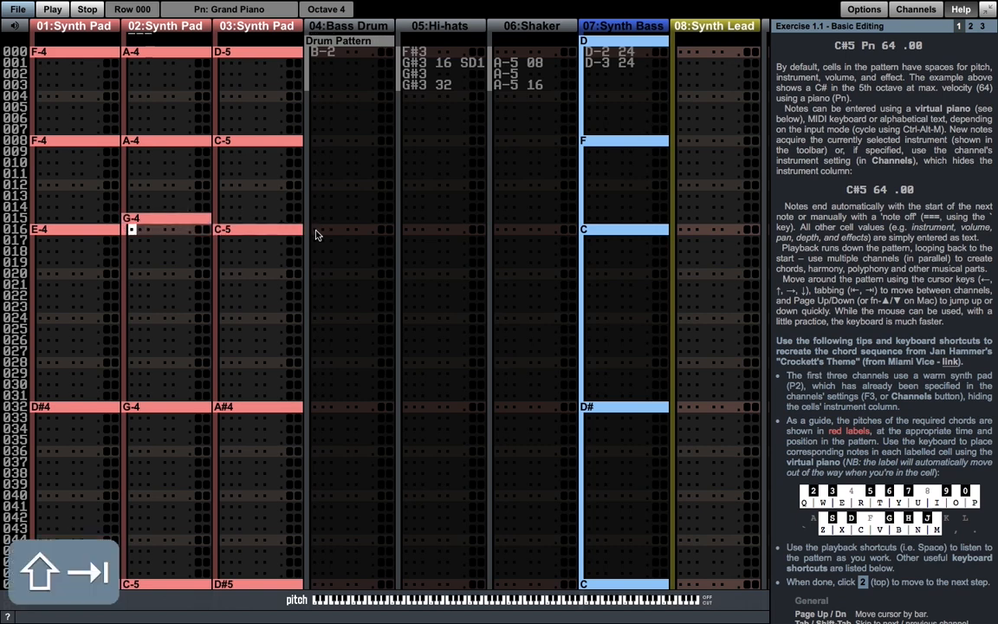
{"action": "key", "text": "Page_Up"}
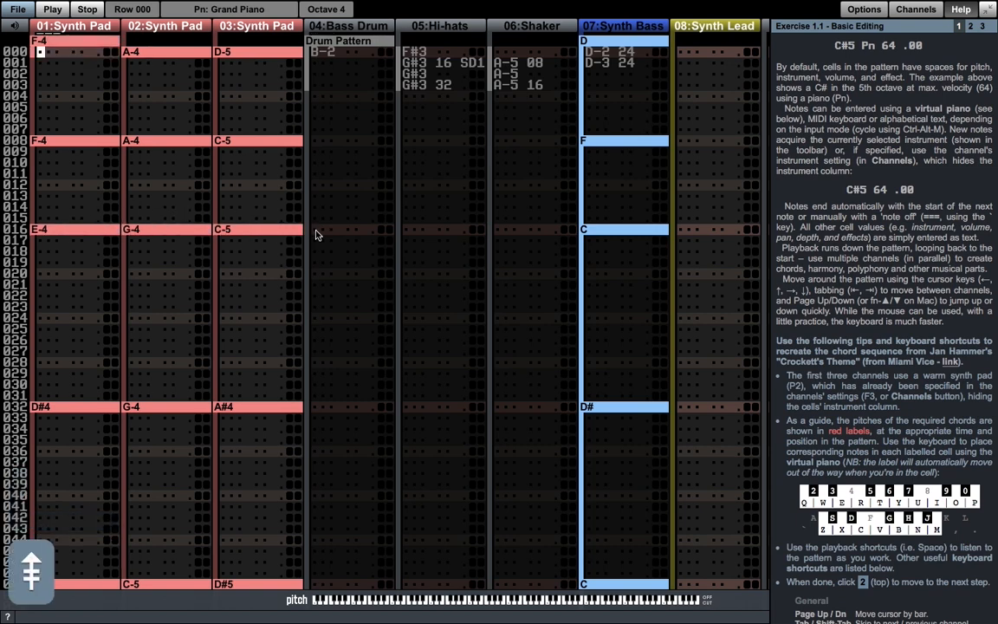
- Enter the row 000 chord F-4, A-4 and D-5 across the three Synth Pad channels
{"action": "key", "text": "v"}
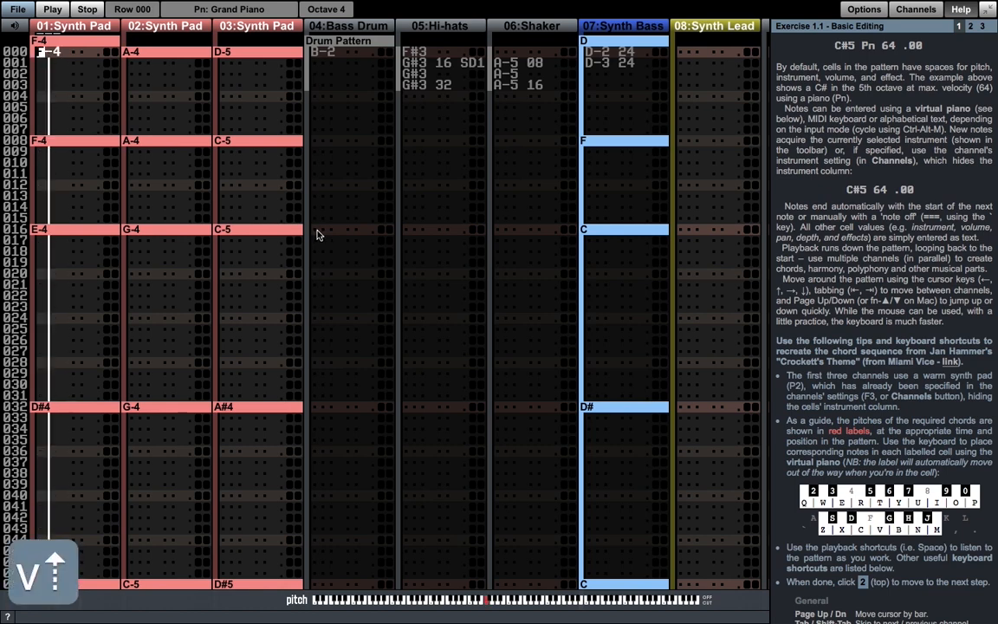
{"action": "key", "text": "Tab"}
{"action": "key", "text": "n"}
{"action": "key", "text": "Tab"}
{"action": "key", "text": "w"}
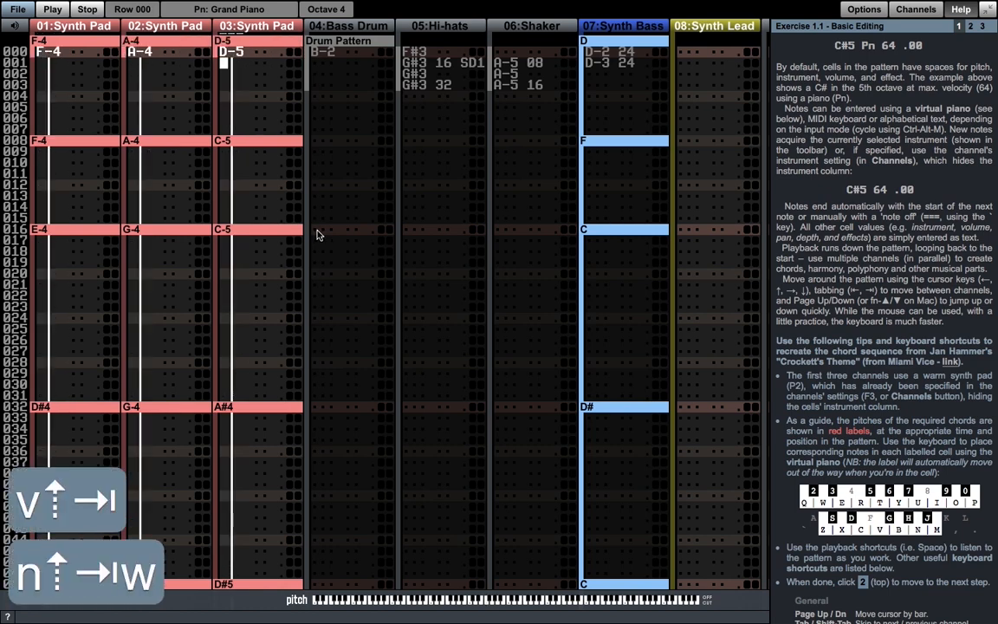
- Enter the row 008 chord F-4, A-4 and C-5 across the three Synth Pad channels
{"action": "key", "text": "Down"}
{"action": "key", "text": "Down"}
{"action": "key", "text": "Down"}
{"action": "key", "text": "Down"}
{"action": "key", "text": "Down"}
{"action": "key", "text": "Down"}
{"action": "key", "text": "Down"}
{"action": "key", "text": "Down"}
{"action": "key", "text": "shift+Tab"}
{"action": "key", "text": "shift+Tab"}
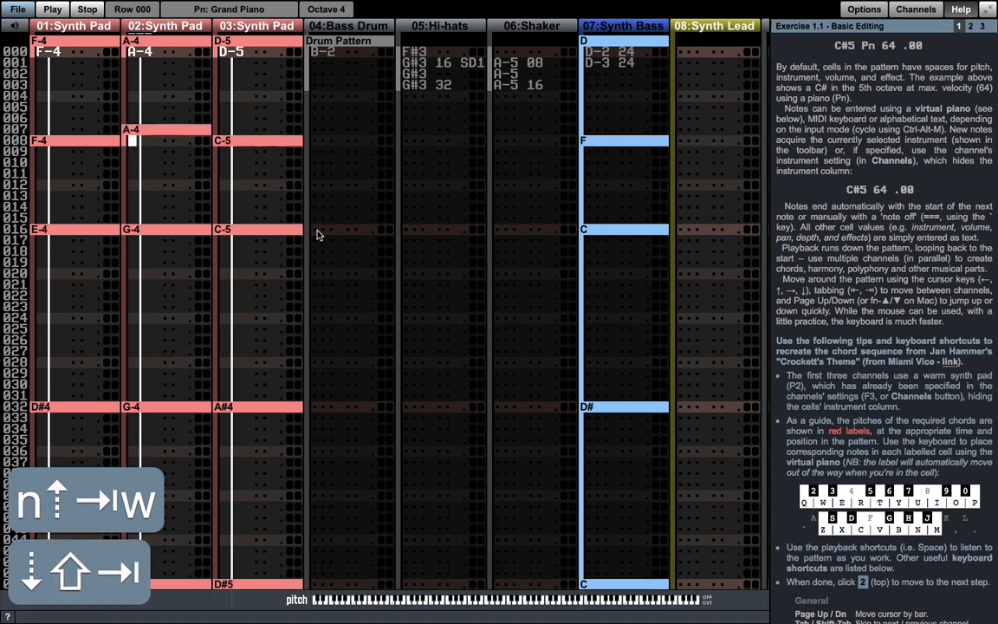
{"action": "key", "text": "v"}
{"action": "key", "text": "Tab"}
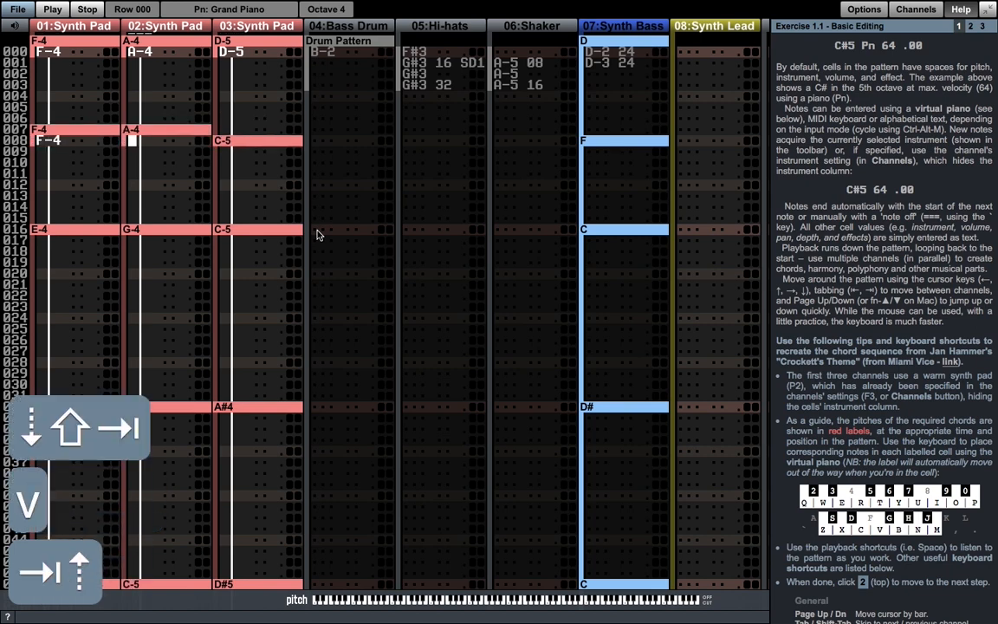
{"action": "key", "text": "n"}
{"action": "key", "text": "Tab"}
{"action": "key", "text": "q"}
- Enter the row 016 chord E-4, G-4 and C-5 across the three Synth Pad channels
{"action": "key", "text": "Down"}
{"action": "key", "text": "Down"}
{"action": "key", "text": "Down"}
{"action": "key", "text": "Down"}
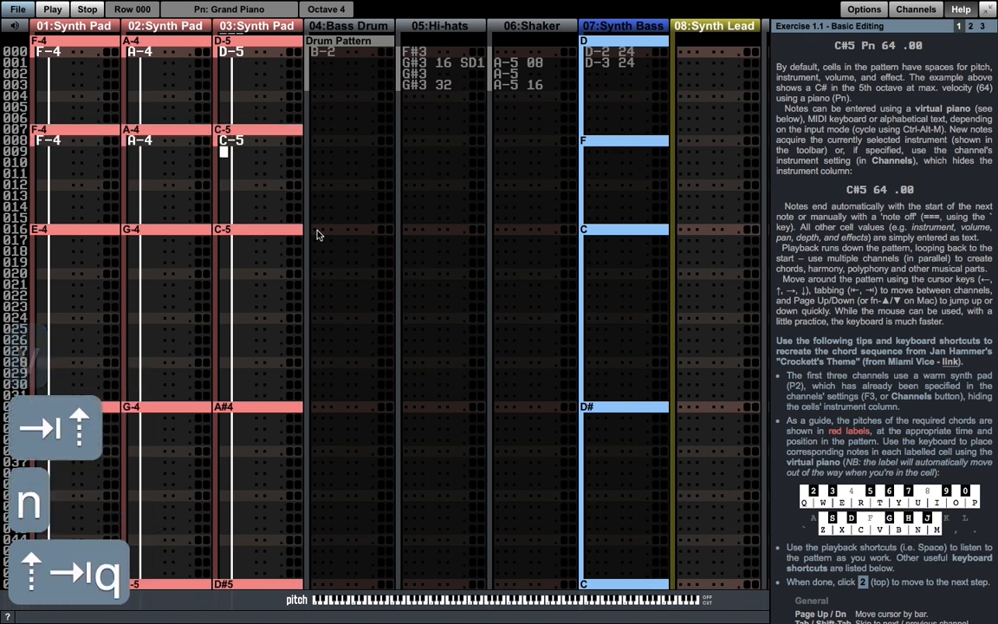
{"action": "key", "text": "Down"}
{"action": "key", "text": "Down"}
{"action": "key", "text": "Down"}
{"action": "key", "text": "Down"}
{"action": "key", "text": "shift+Tab"}
{"action": "key", "text": "shift+Tab"}
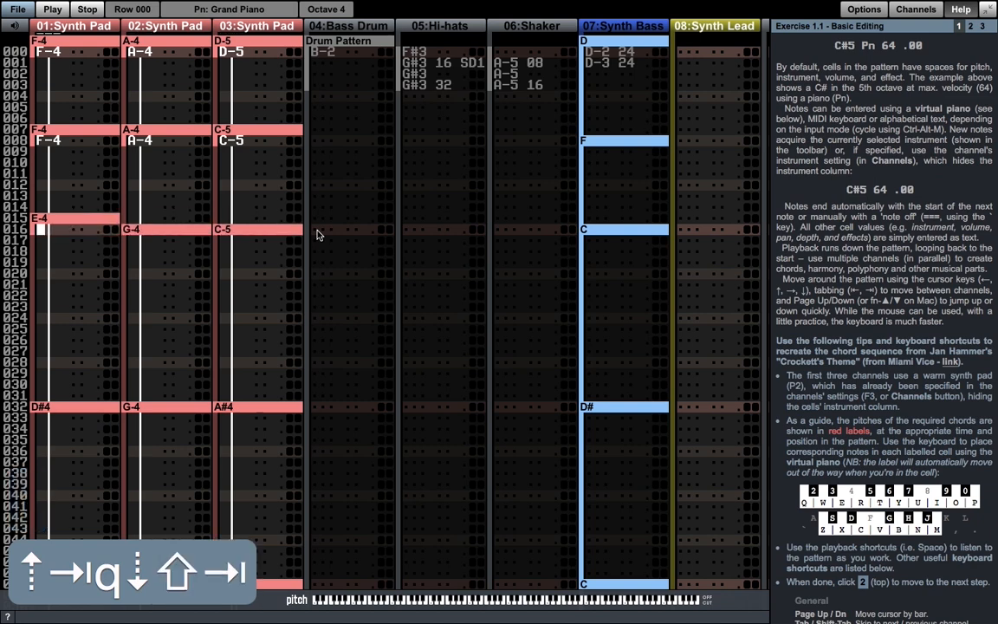
{"action": "key", "text": "c"}
{"action": "key", "text": "Tab"}
{"action": "key", "text": "Up"}
{"action": "key", "text": "b"}
{"action": "key", "text": "Up"}
{"action": "key", "text": "Tab"}
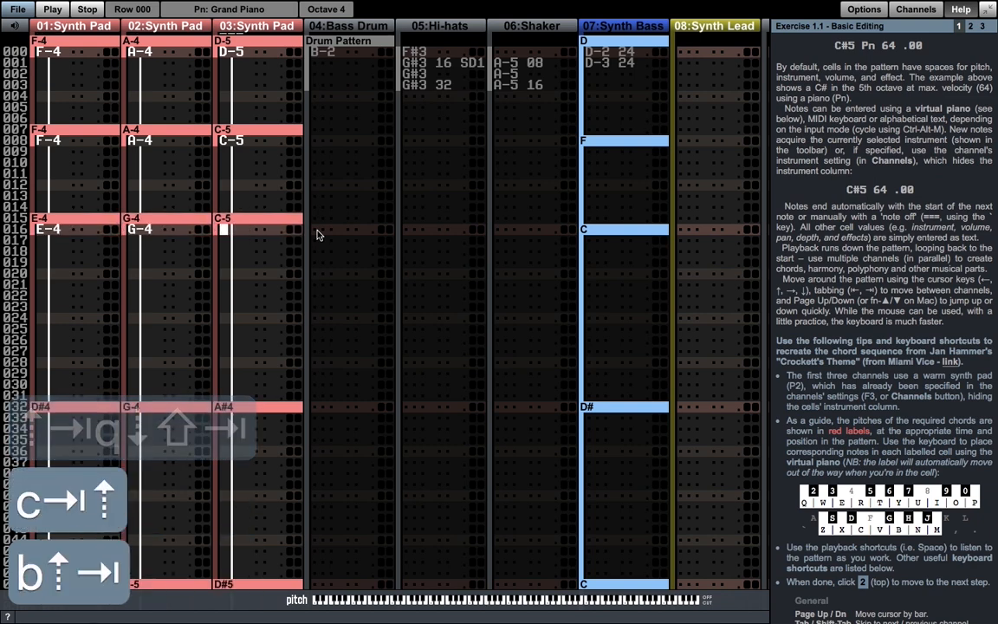
{"action": "key", "text": "q"}
- Enter the row 032 chord D#4, G-4 and A#4 across the three Synth Pad channels
{"action": "key", "text": "Page_Down"}
{"action": "key", "text": "shift+Tab"}
{"action": "key", "text": "Up"}
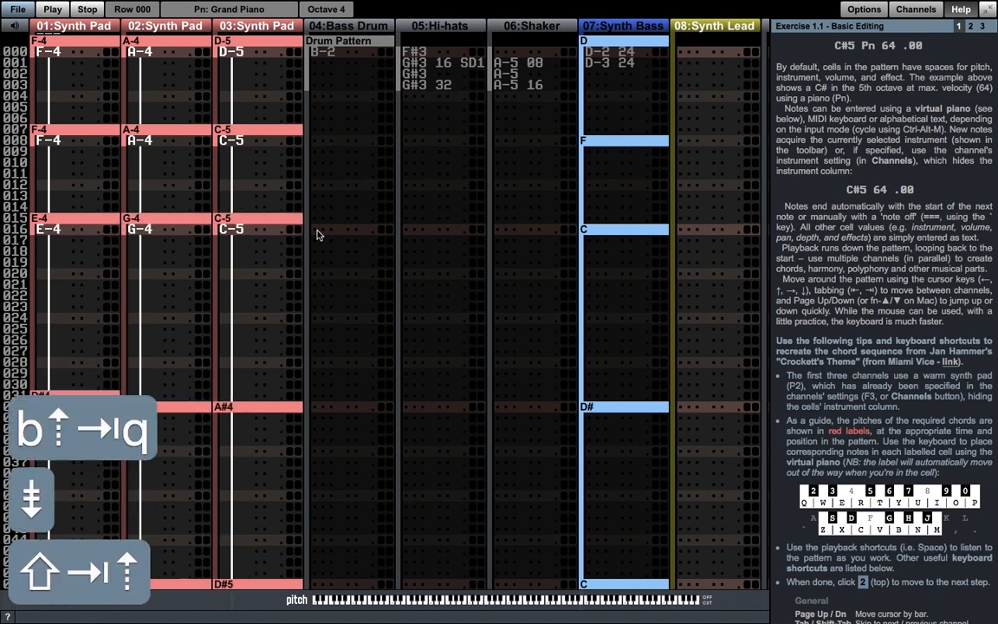
{"action": "key", "text": "d"}
{"action": "key", "text": "Tab"}
{"action": "key", "text": "Up"}
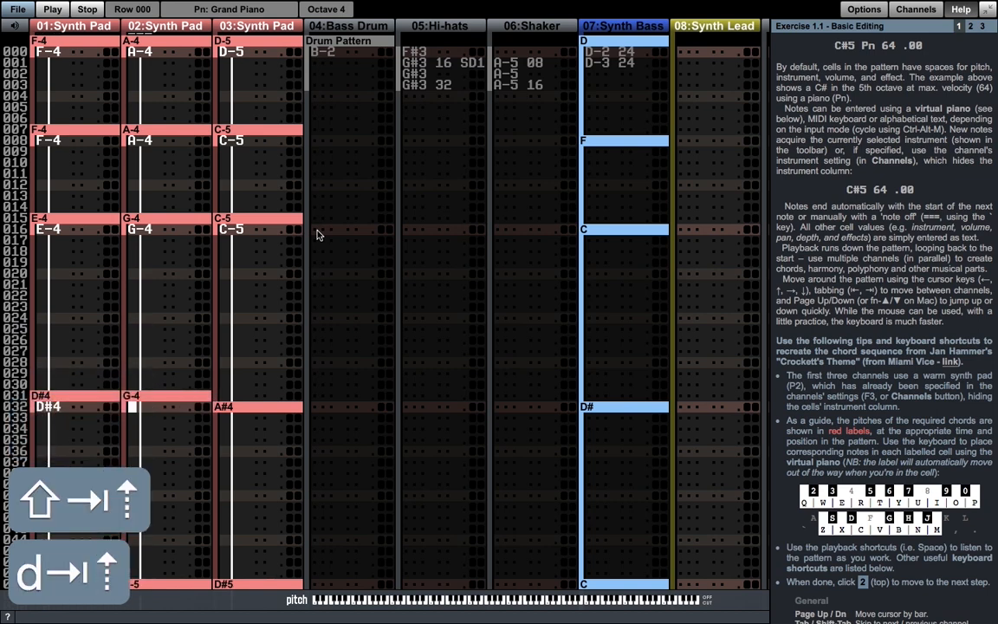
{"action": "key", "text": "b"}
{"action": "key", "text": "Up"}
{"action": "key", "text": "Tab"}
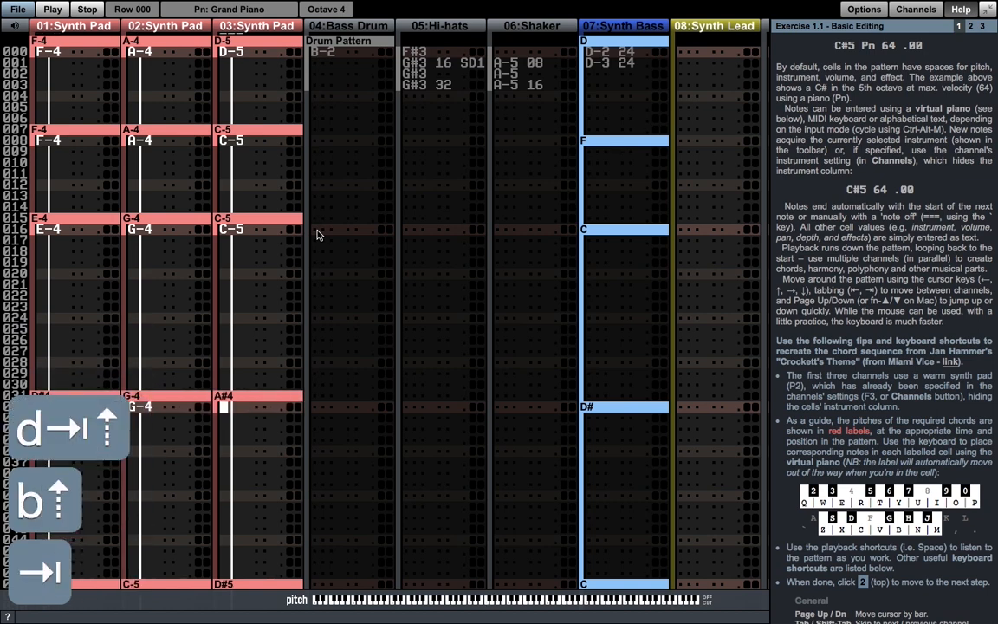
{"action": "key", "text": "j"}
- Enter the row 048 chord G-4, C-5 and D#5 across the three Synth Pad channels
{"action": "key", "text": "Page_Down"}
{"action": "key", "text": "Up"}
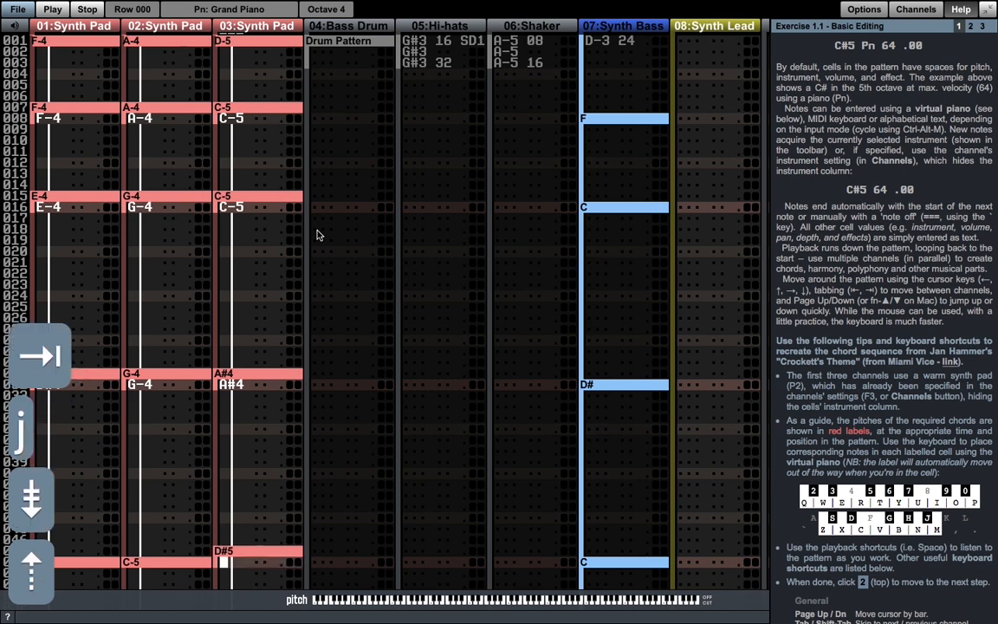
{"action": "key", "text": "shift+Tab"}
{"action": "key", "text": "shift+Tab"}
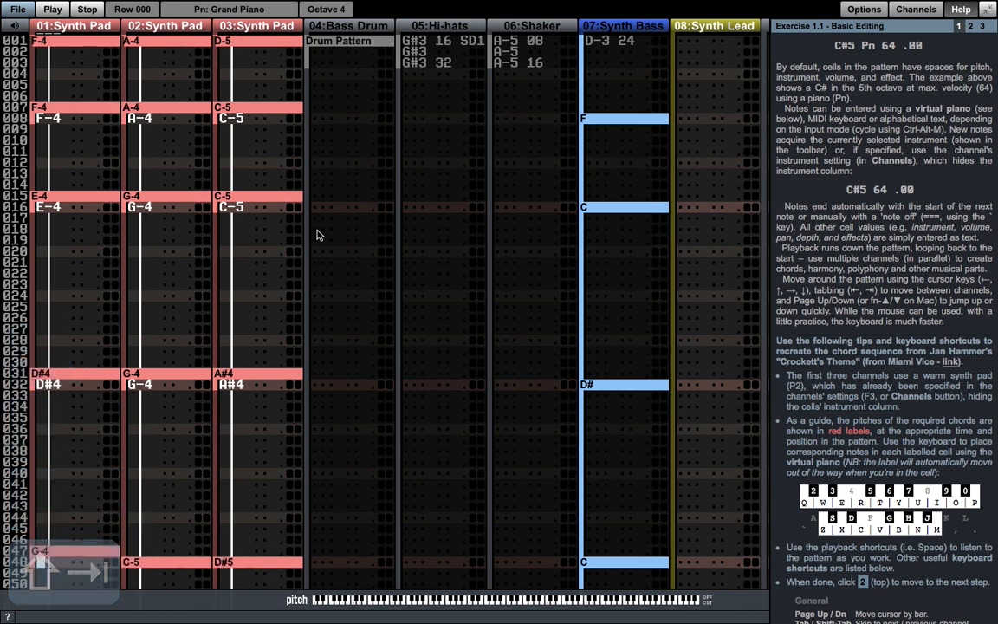
{"action": "key", "text": "b"}
{"action": "key", "text": "Up"}
{"action": "key", "text": "Tab"}
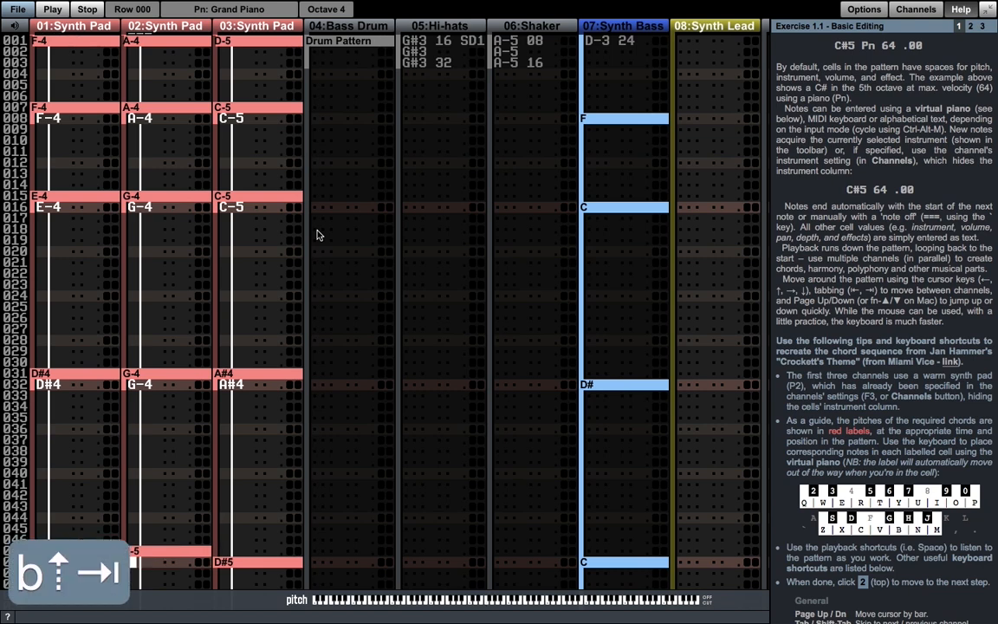
{"action": "key", "text": "q"}
{"action": "key", "text": "Up"}
{"action": "key", "text": "Tab"}
{"action": "key", "text": "3"}
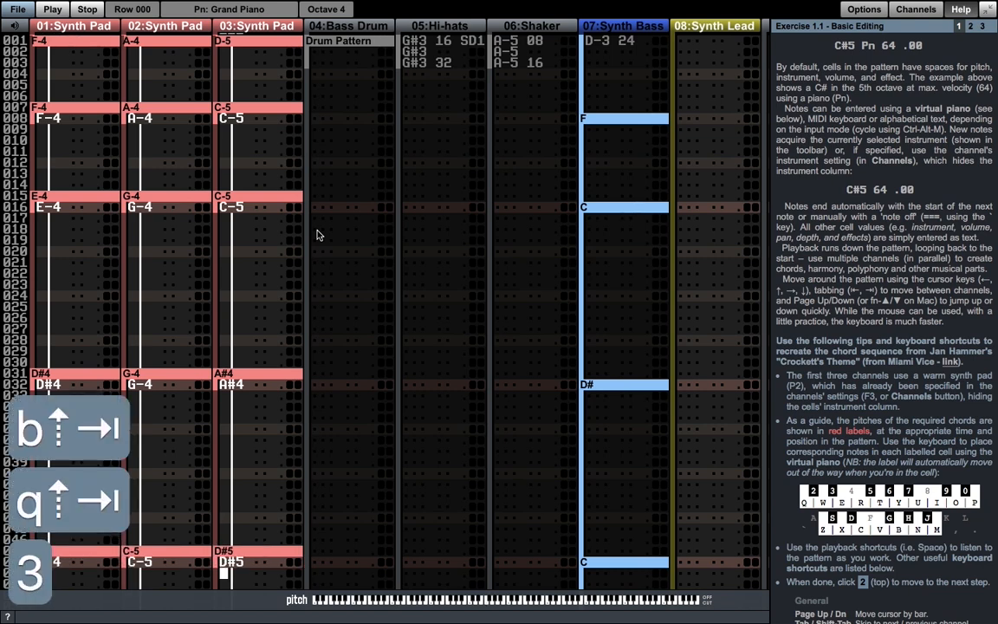
- Enter the row 056 chord G-4, A#4 and D-5 across the three Synth Pad channels
{"action": "key", "text": "Page_Down"}
{"action": "key", "text": "shift+Tab"}
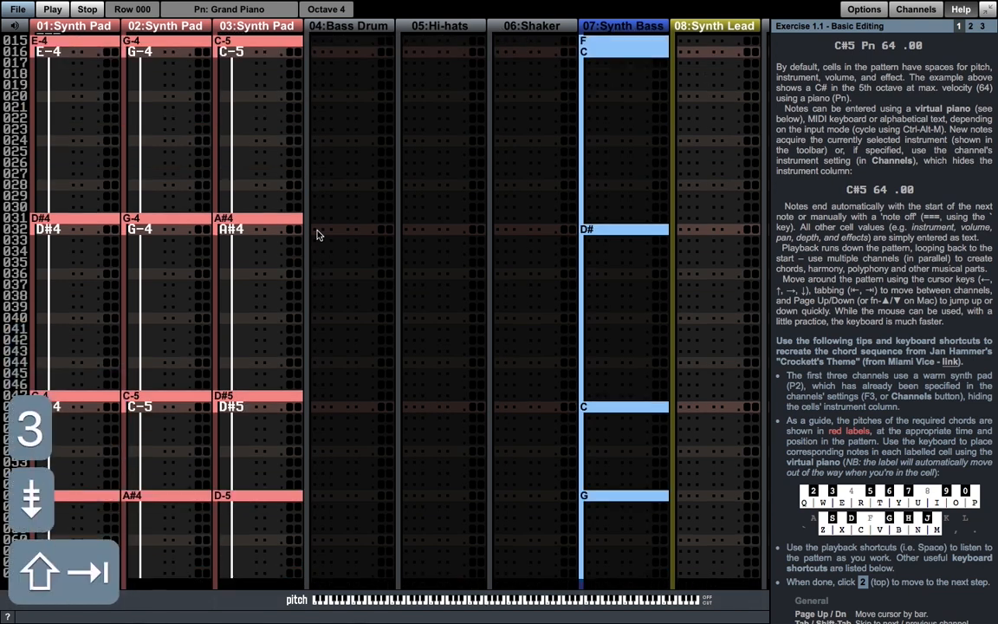
{"action": "key", "text": "Up"}
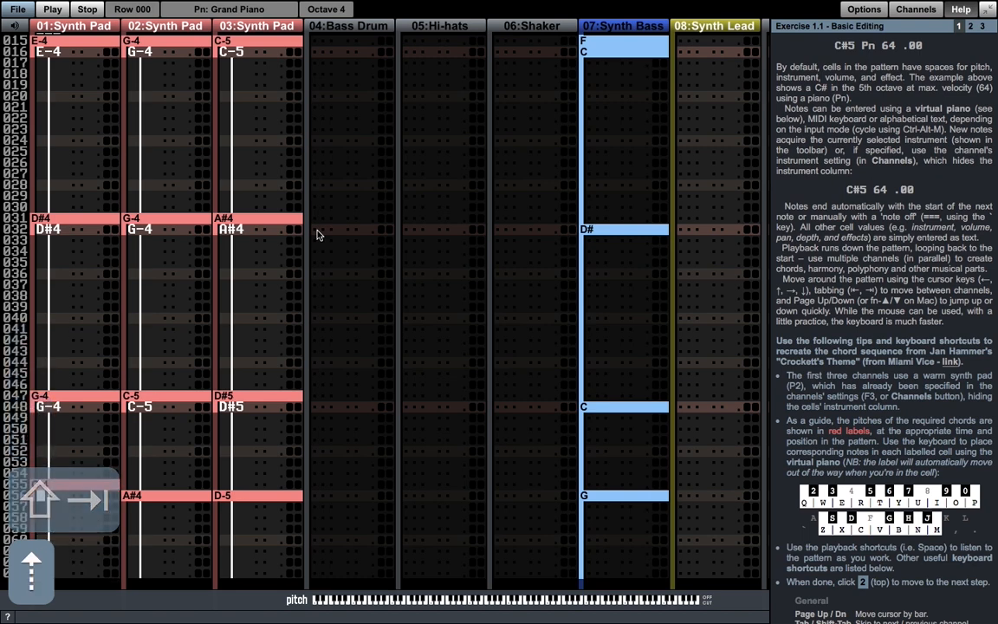
{"action": "key", "text": "b"}
{"action": "key", "text": "Tab"}
{"action": "key", "text": "Up"}
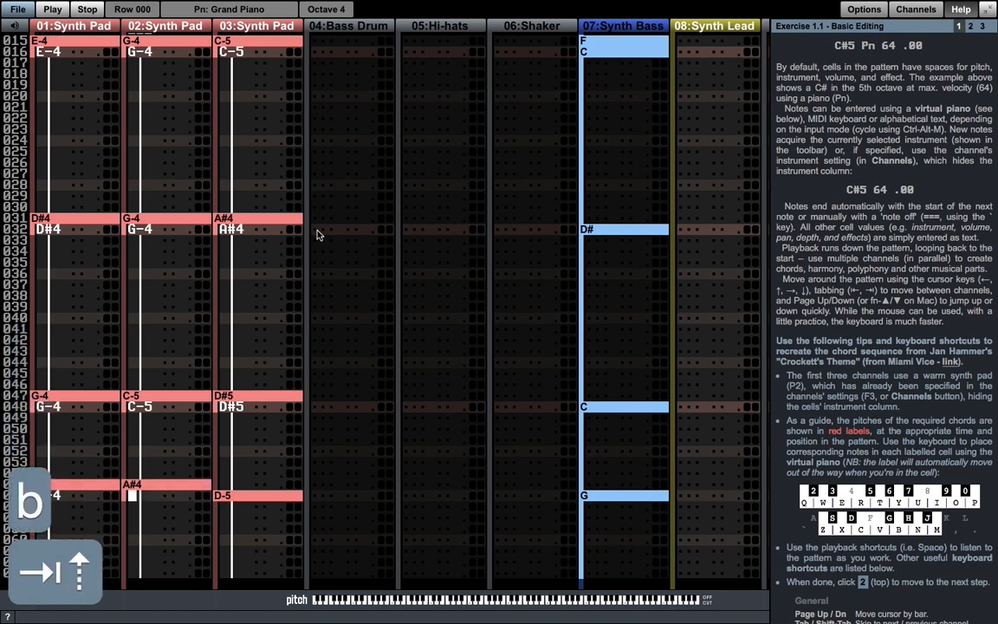
{"action": "key", "text": "j"}
{"action": "key", "text": "Up"}
{"action": "key", "text": "Tab"}
{"action": "key", "text": "shift+Tab"}
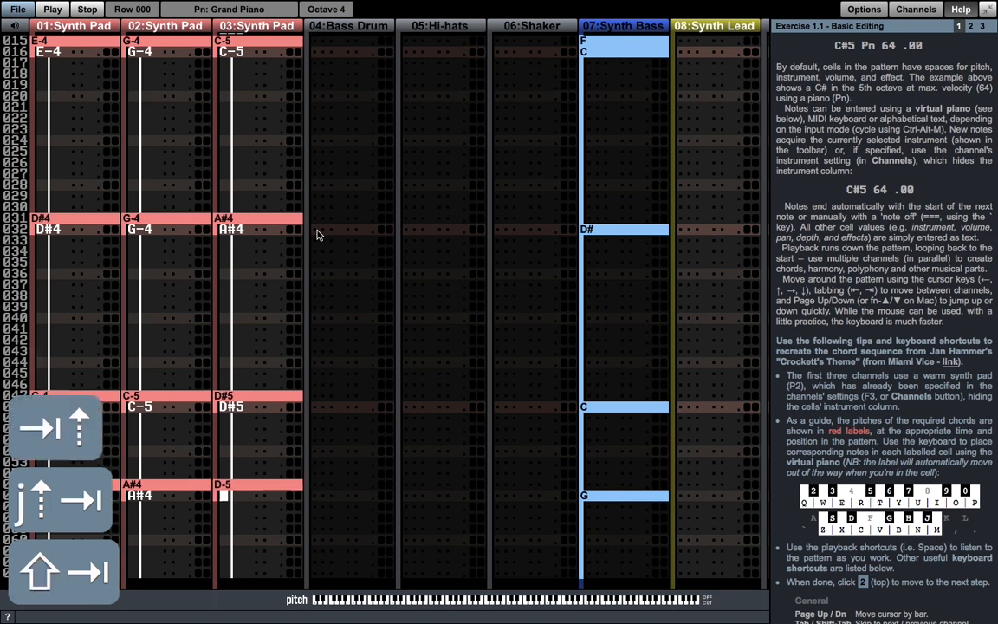
{"action": "key", "text": "w"}
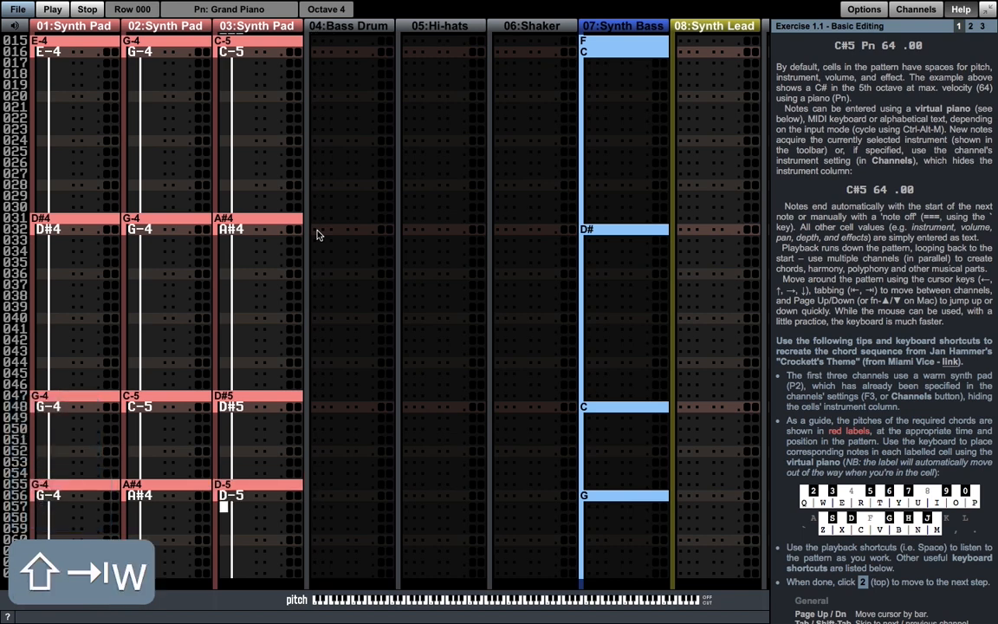
- Play the looped pattern from the start, toggling playback following while it runs, and stop it
{"action": "scroll", "coordinate": [317, 234], "scroll_direction": "up", "scroll_amount": 2}
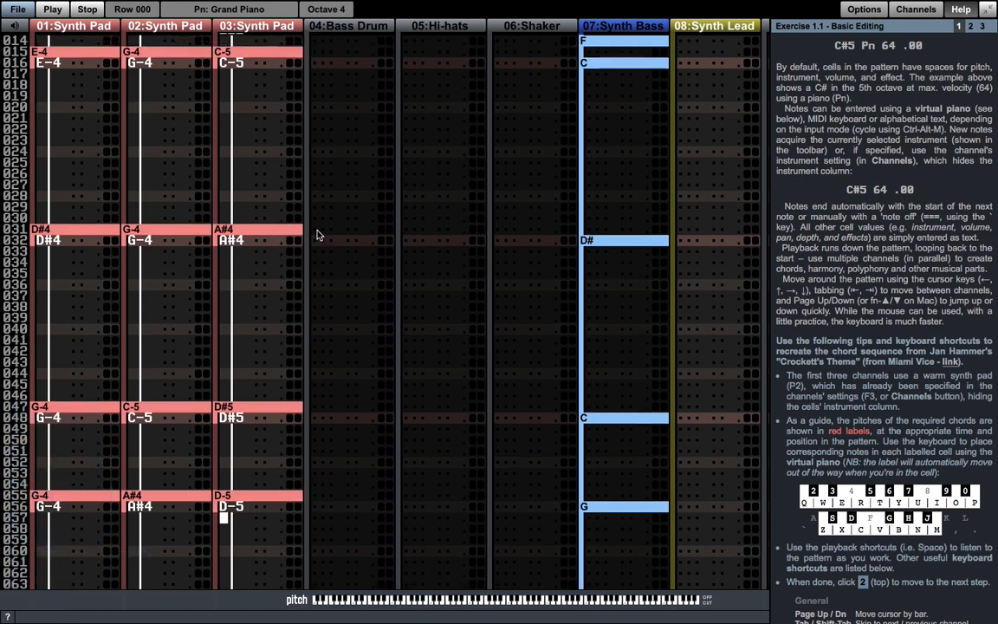
{"action": "key", "text": "F8"}
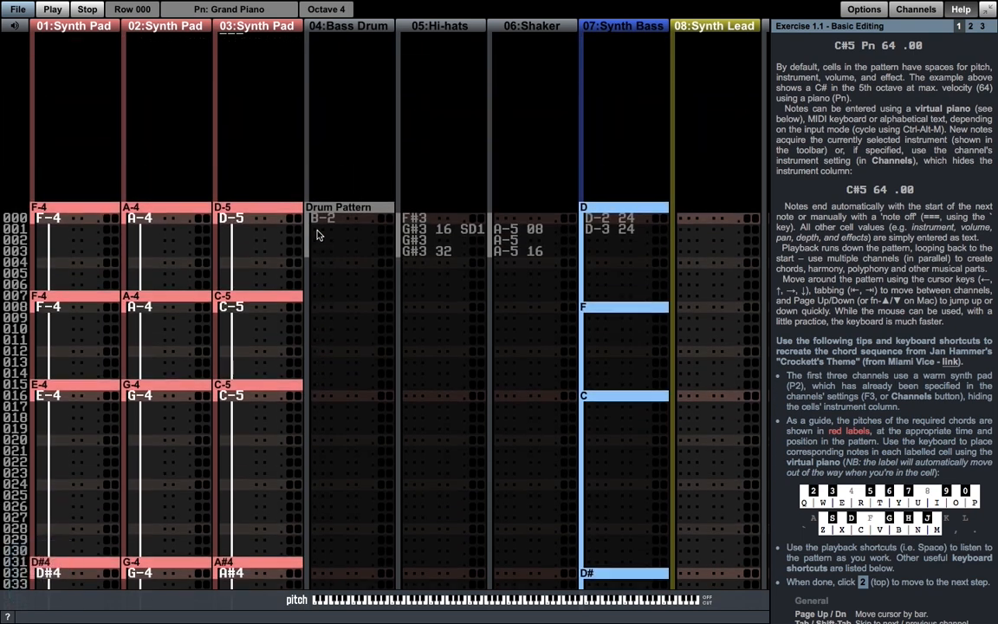
{"action": "key", "text": "alt+space"}
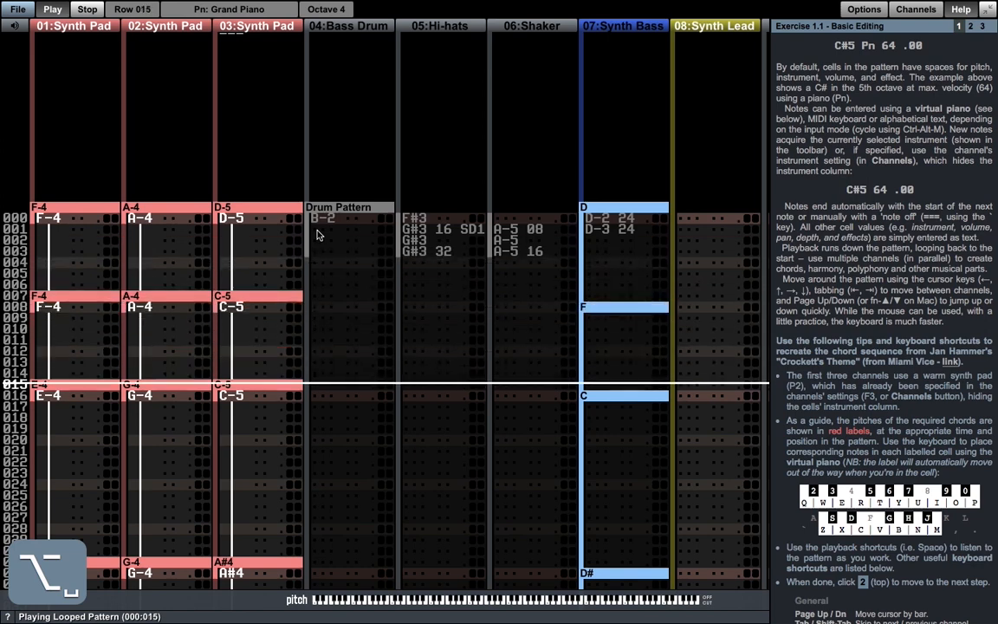
{"action": "key", "text": "ctrl+f"}
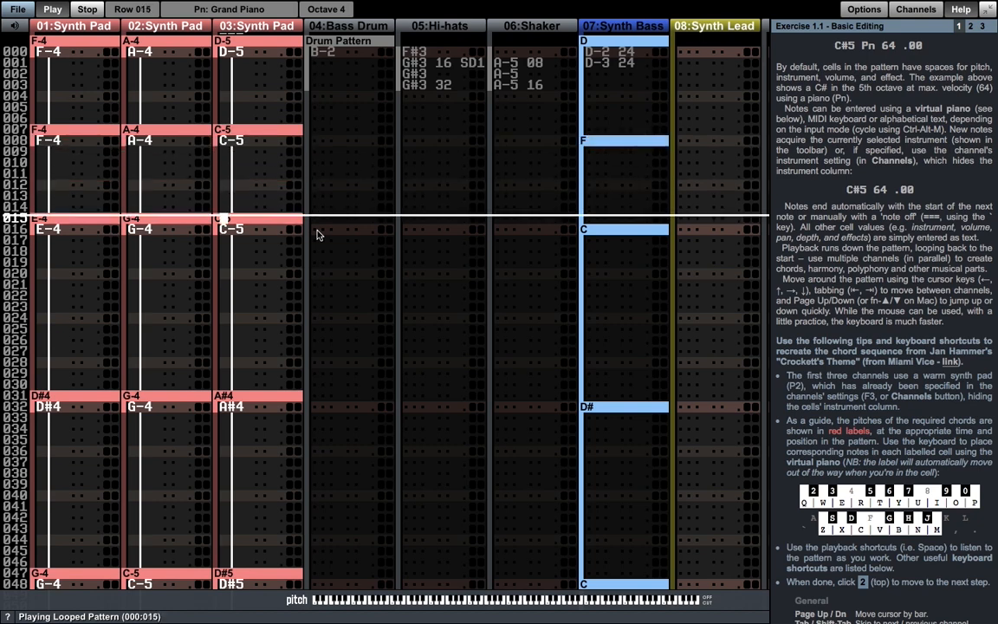
{"action": "key", "text": "space"}
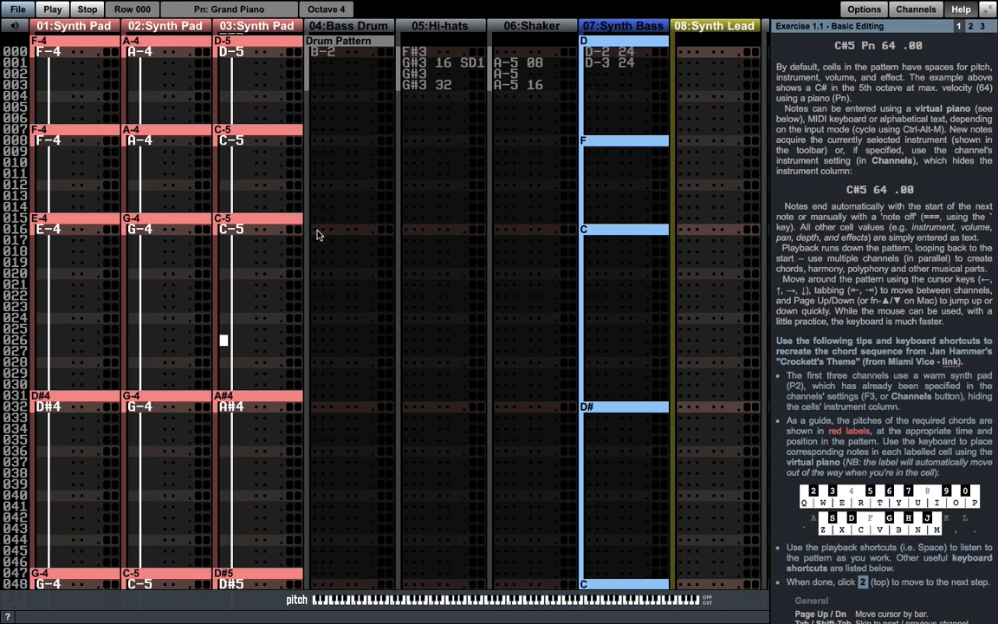
- Enter a note off at row 024 of the third Synth Pad channel and clear it again
{"action": "key", "text": "Up"}
{"action": "key", "text": "Up"}
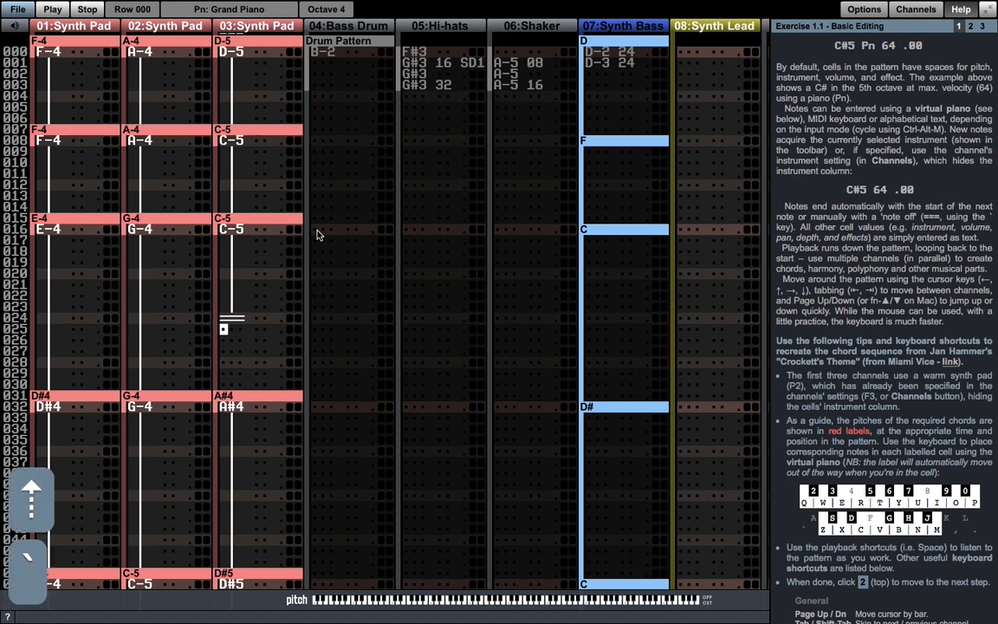
{"action": "key", "text": "grave"}
{"action": "key", "text": "Up"}
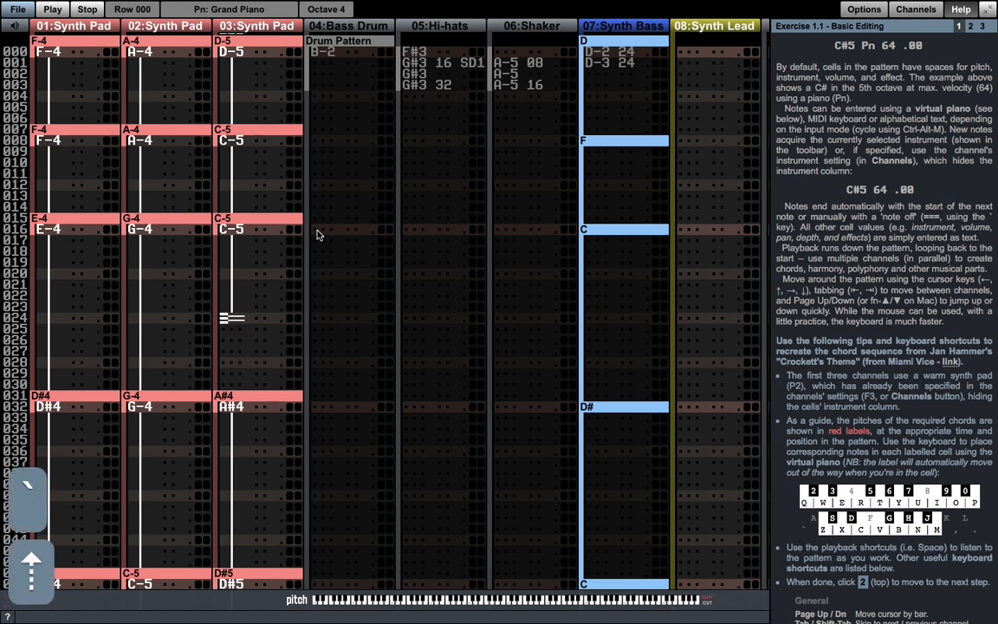
{"action": "key", "text": "period"}
- Move the cursor to row 000 of the Bass Drum channel and open Exercise 1.2 - Selections and Clipboard
{"action": "key", "text": "Tab"}
{"action": "key", "text": "Tab"}
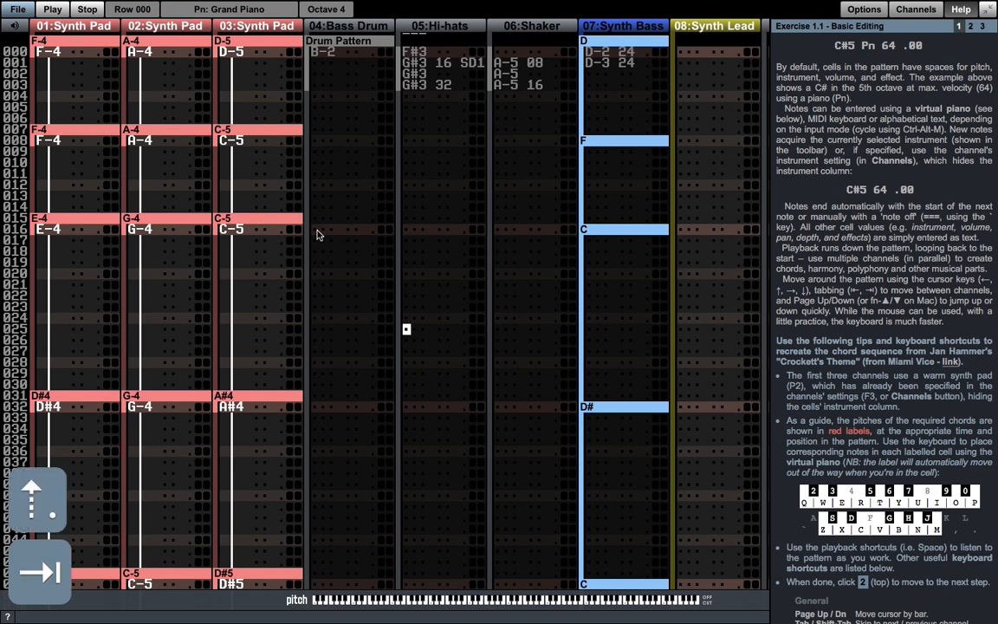
{"action": "key", "text": "shift+Tab"}
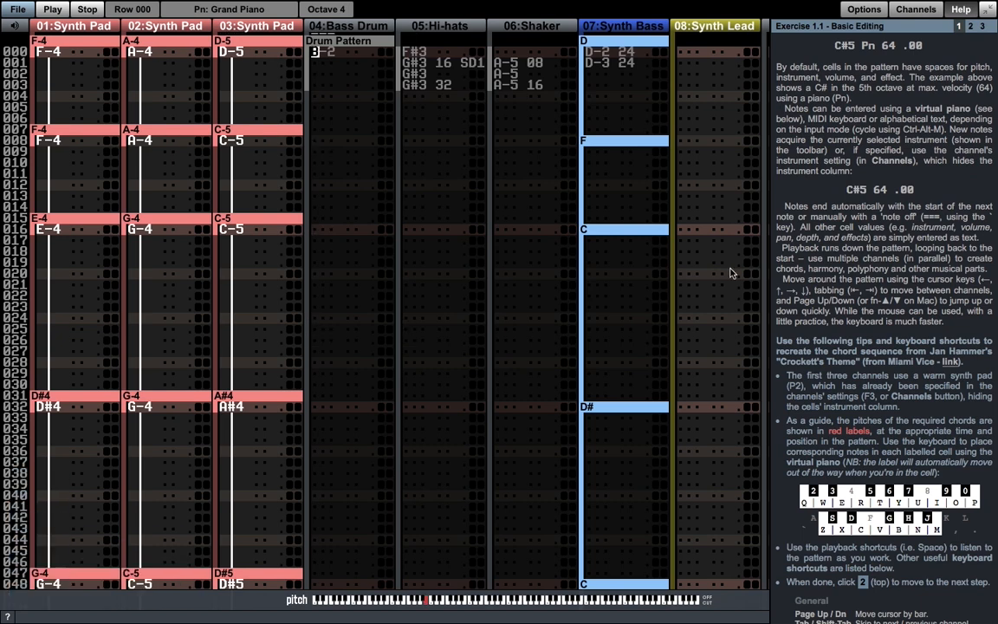
{"action": "left_click", "coordinate": [970, 27]}
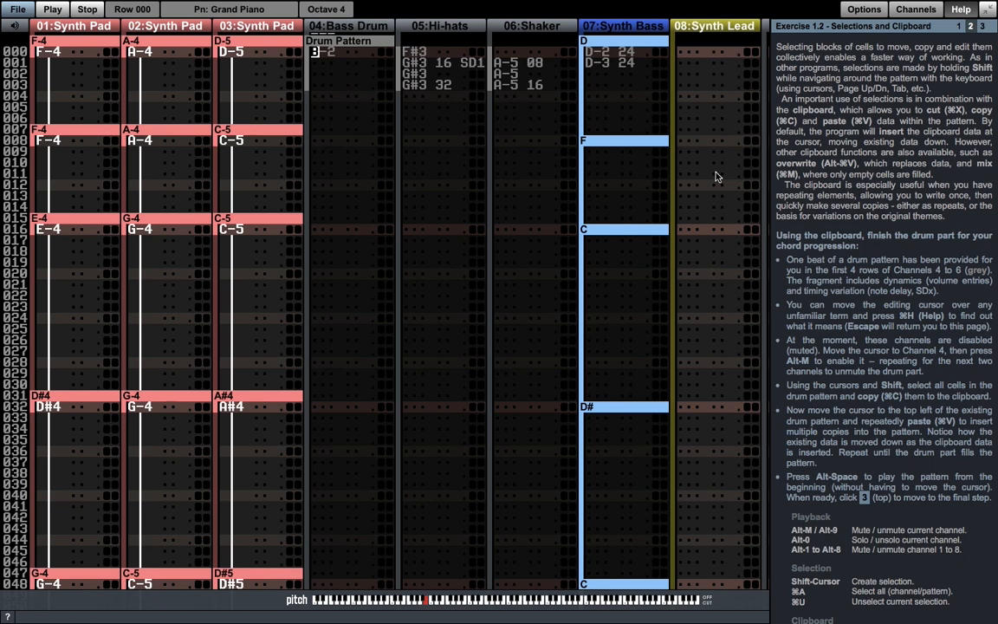
- Unmute the Bass Drum, Hi-hats and Shaker channels
{"action": "key", "text": "alt+m"}
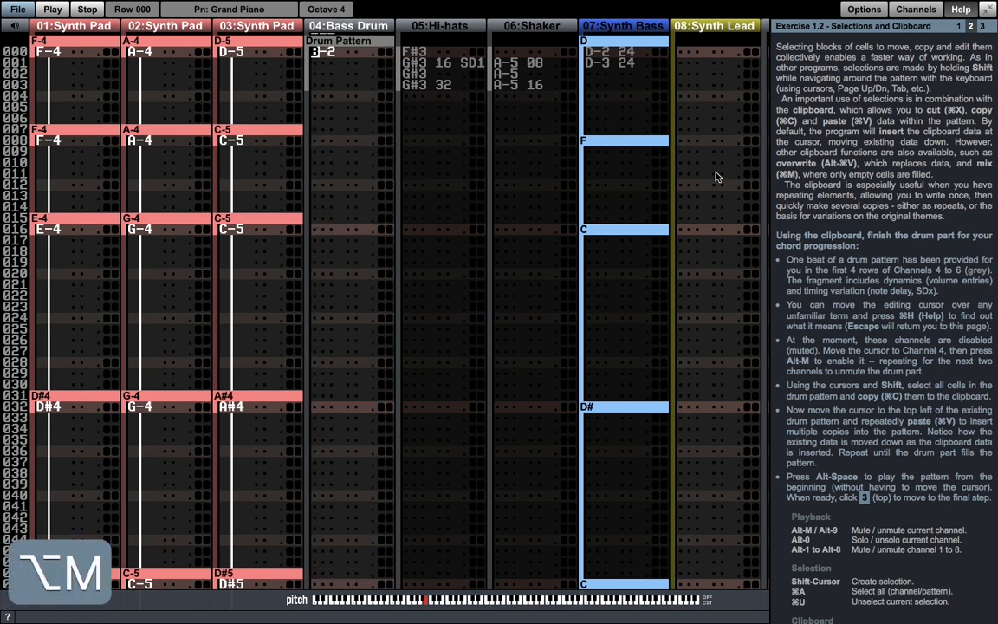
{"action": "key", "text": "Tab"}
{"action": "key", "text": "alt+m"}
{"action": "key", "text": "Tab"}
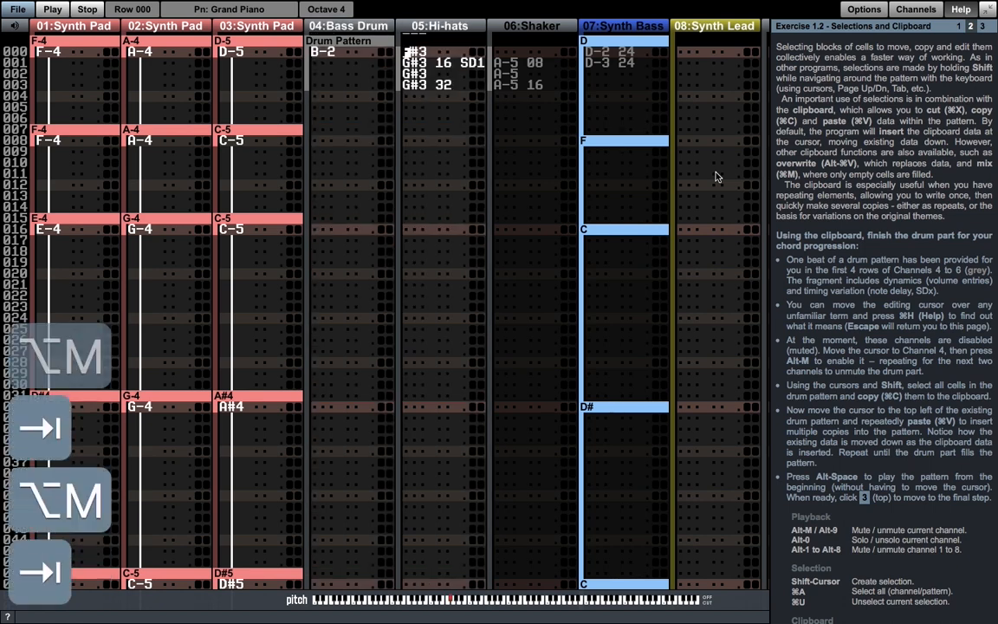
{"action": "key", "text": "alt+m"}
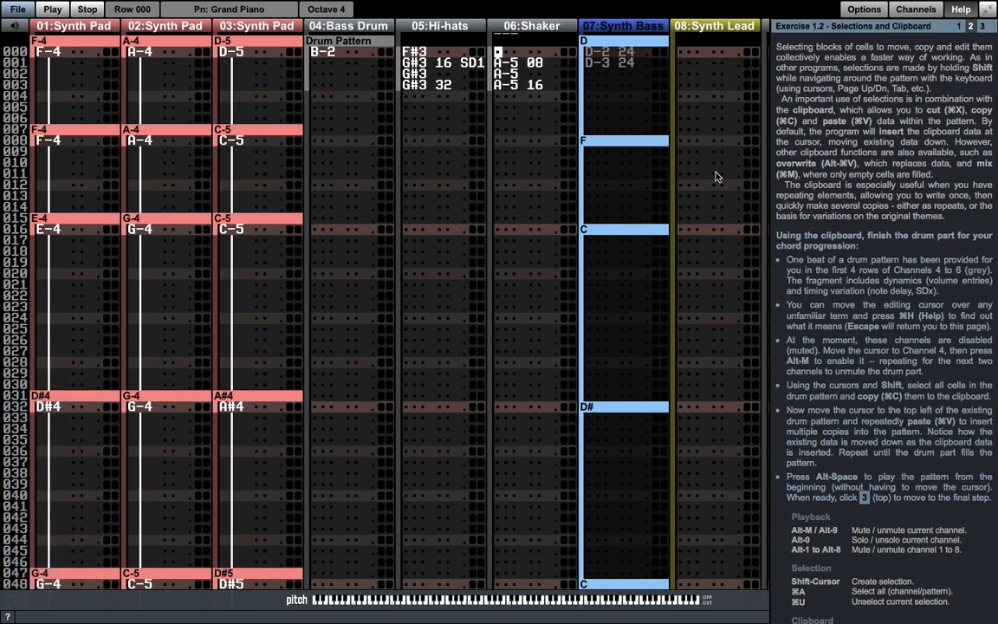
- Play the looped pattern from the start with the drum channels unmuted, and stop it
{"action": "key", "text": "alt+space"}
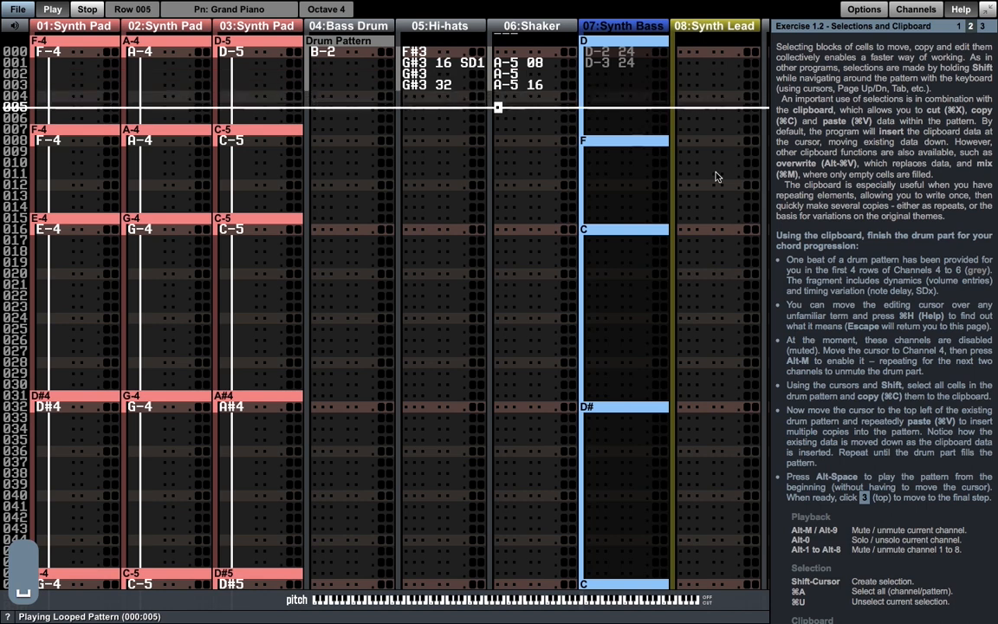
{"action": "key", "text": "alt+space"}
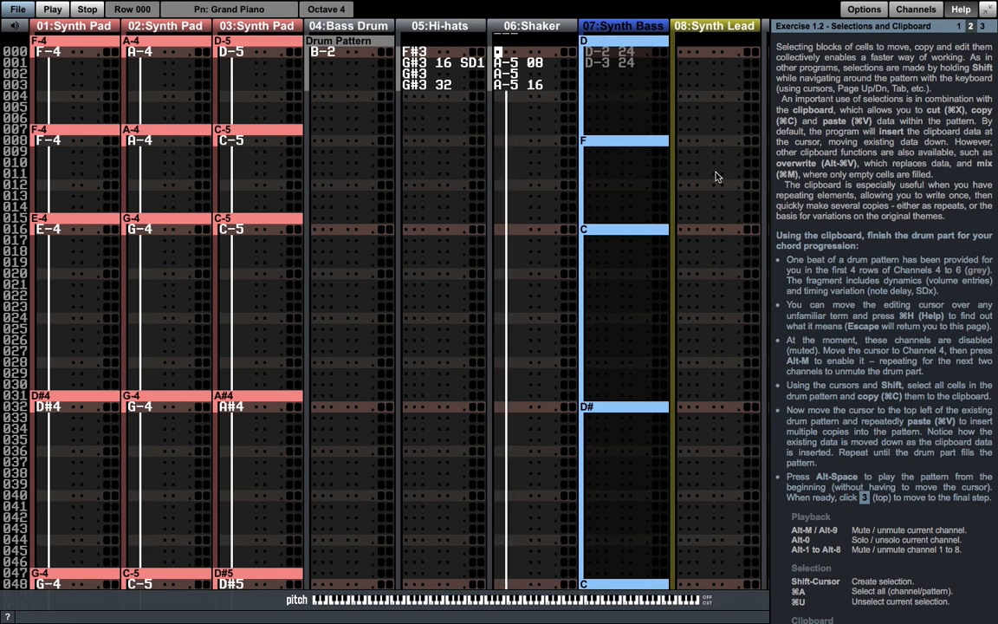
- Select rows 000 to 003 across the Bass Drum, Hi-hats and Shaker channels and copy them to the clipboard
{"action": "key", "text": "shift+Down"}
{"action": "key", "text": "shift+Left"}
{"action": "key", "text": "shift+Down"}
{"action": "key", "text": "shift+Down"}
{"action": "key", "text": "shift+Left"}
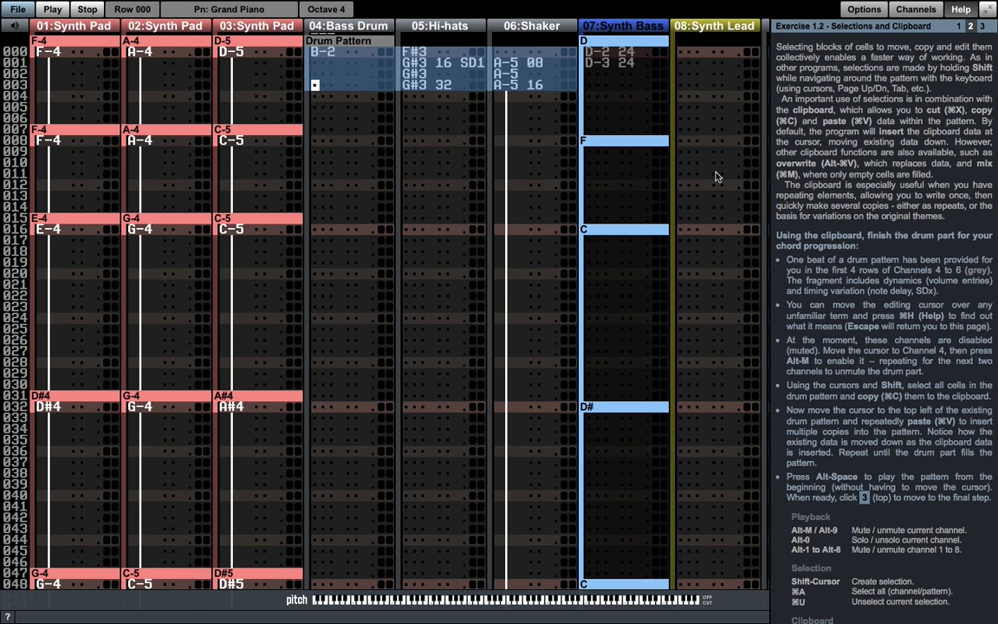
{"action": "key", "text": "super+c"}
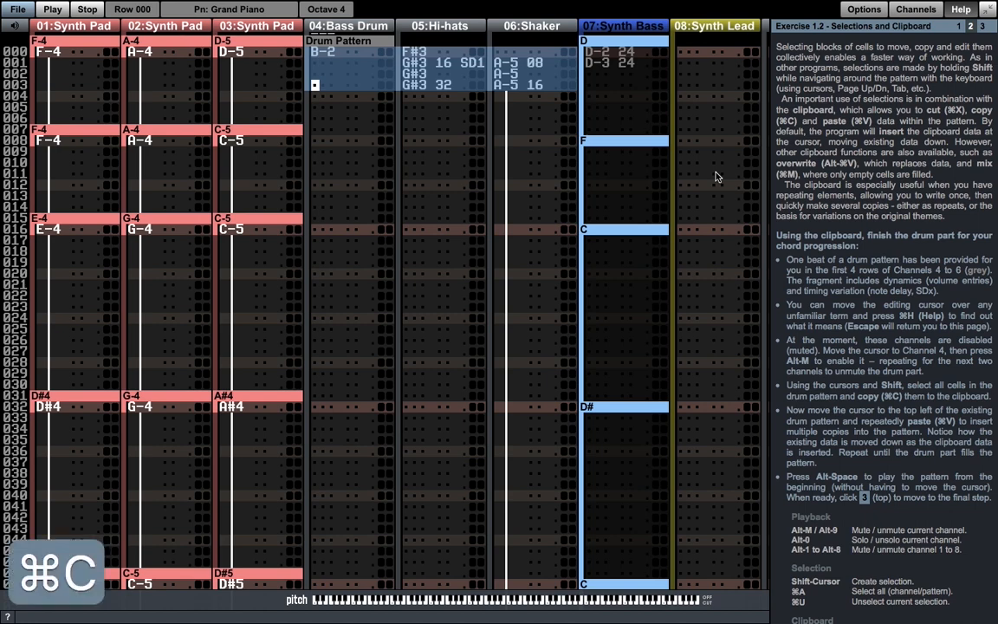
- Paste the drum fragment repeatedly at row 000 of the Bass Drum channel until the drum part fills the pattern
{"action": "key", "text": "Up"}
{"action": "key", "text": "Up"}
{"action": "key", "text": "Up"}
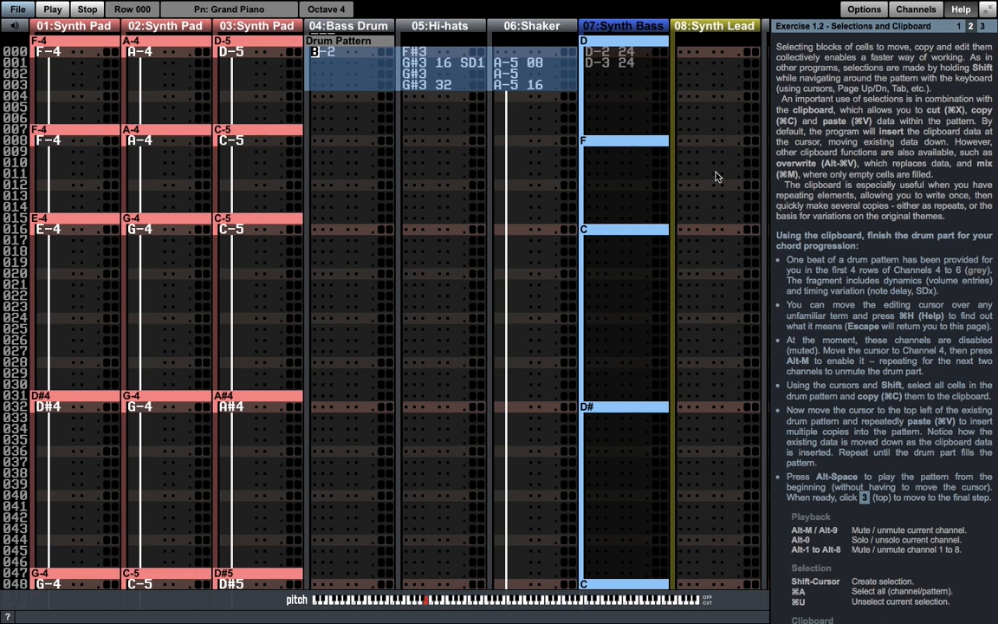
{"action": "key", "text": "super+v"}
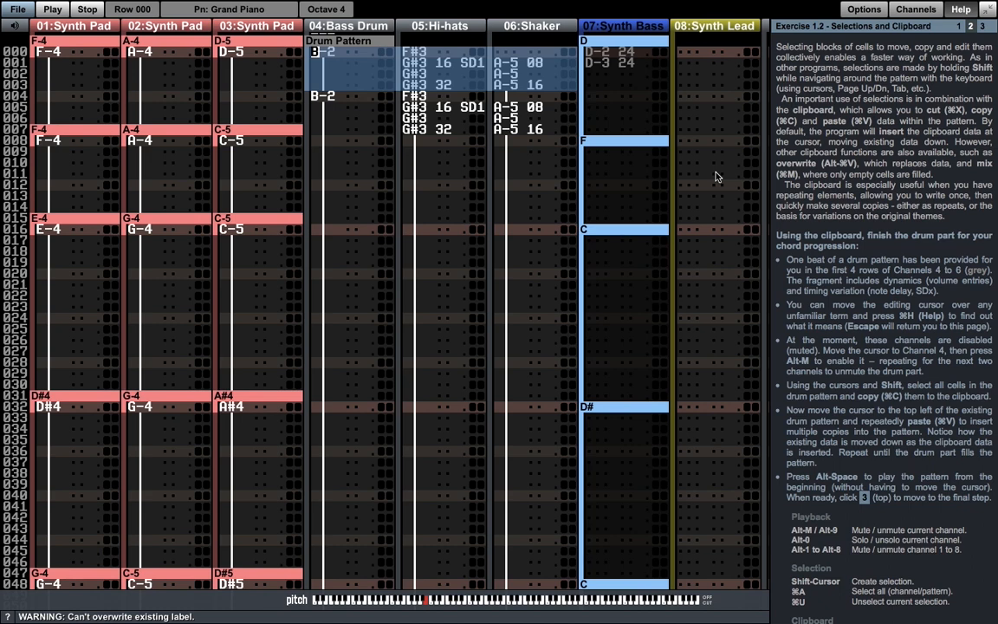
{"action": "key", "text": "super+v"}
{"action": "key", "text": "super+v"}
{"action": "key", "text": "super+v"}
{"action": "key", "text": "super+v"}
{"action": "key", "text": "super+v"}
{"action": "key", "text": "super+v"}
{"action": "key", "text": "super+v"}
{"action": "key", "text": "super+v"}
{"action": "key", "text": "super+v"}
{"action": "key", "text": "super+v"}
{"action": "key", "text": "super+v"}
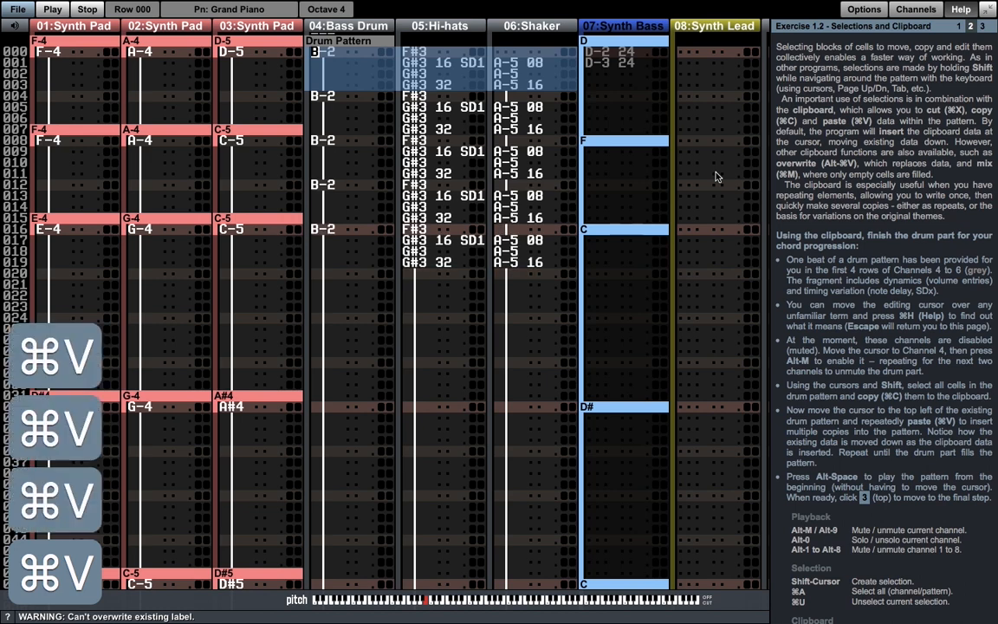
- Play the completed drum part from the start, stop it and open Exercise 1.3 - Advanced Editing
{"action": "key", "text": "alt+space"}
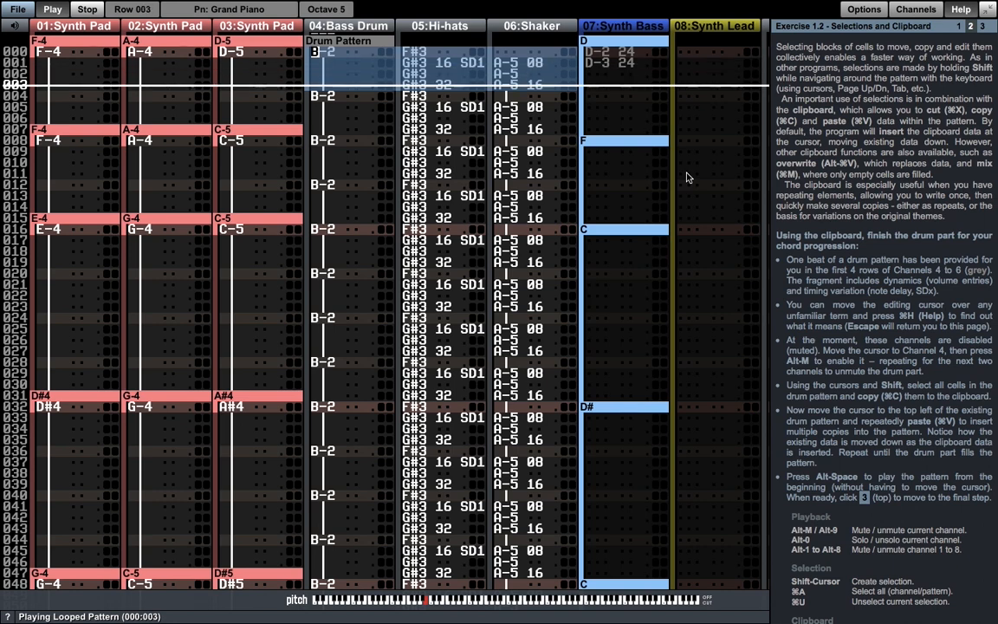
{"action": "key", "text": "space"}
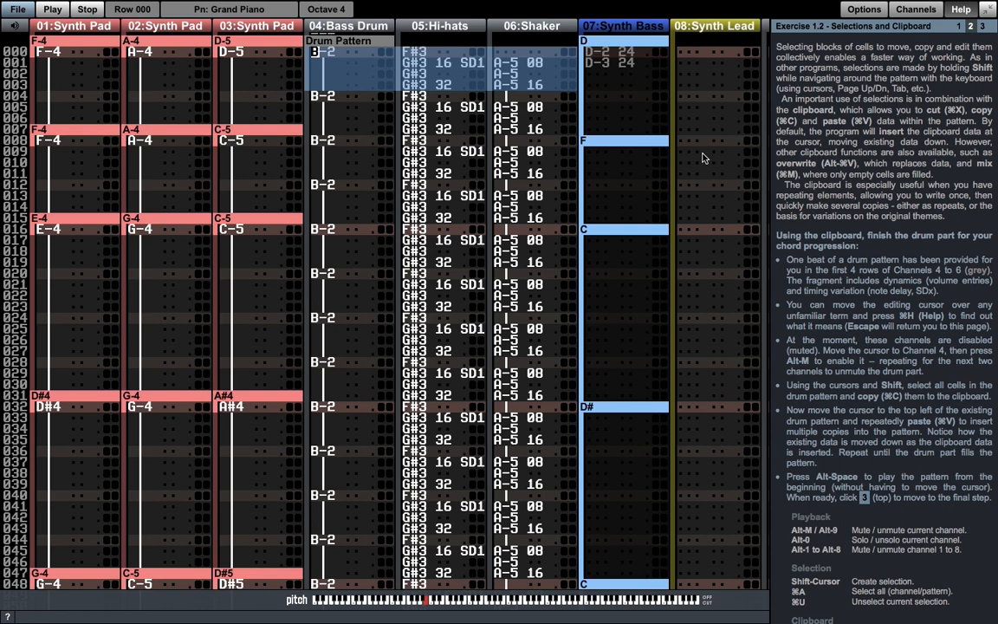
{"action": "left_click", "coordinate": [983, 28]}
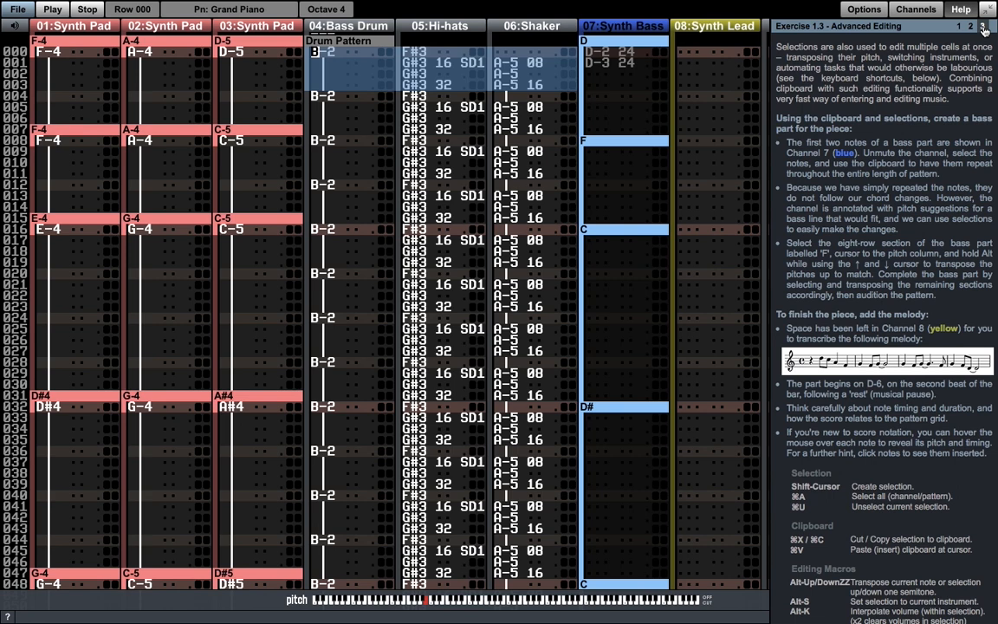
- Unmute the Synth Bass channel and briefly play the pattern to hear its first notes
{"action": "key", "text": "Tab"}
{"action": "key", "text": "Tab"}
{"action": "key", "text": "Tab"}
{"action": "key", "text": "alt+m"}
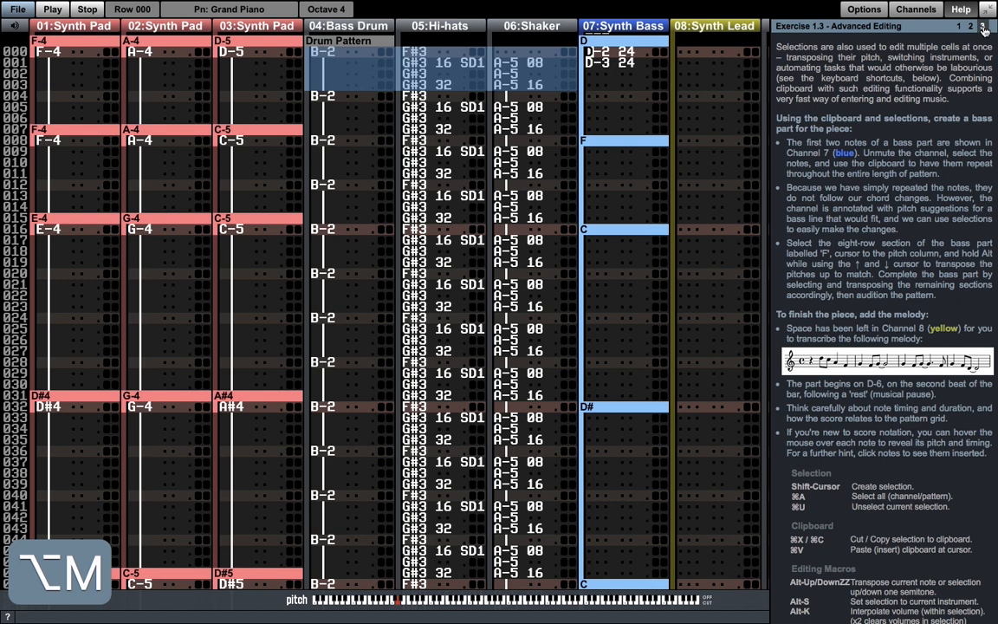
{"action": "key", "text": "space"}
{"action": "key", "text": "space"}
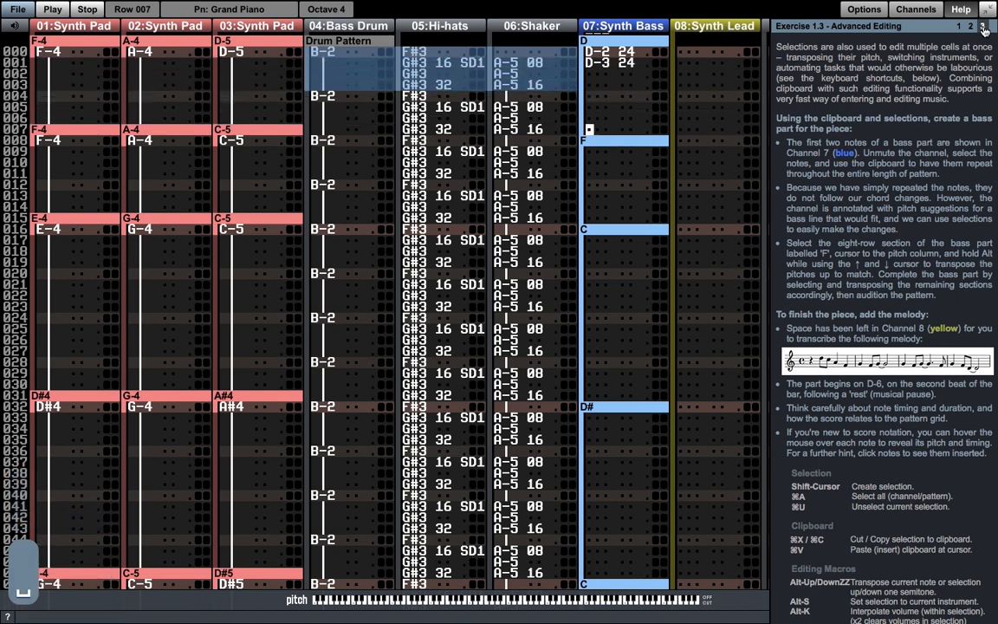
- Copy the two notes in rows 000 and 001 of the Synth Bass channel and paste them repeatedly to fill the pattern
{"action": "key", "text": "Up"}
{"action": "key", "text": "Up"}
{"action": "key", "text": "Up"}
{"action": "key", "text": "Up"}
{"action": "key", "text": "Up"}
{"action": "key", "text": "Up"}
{"action": "key", "text": "shift+Up"}
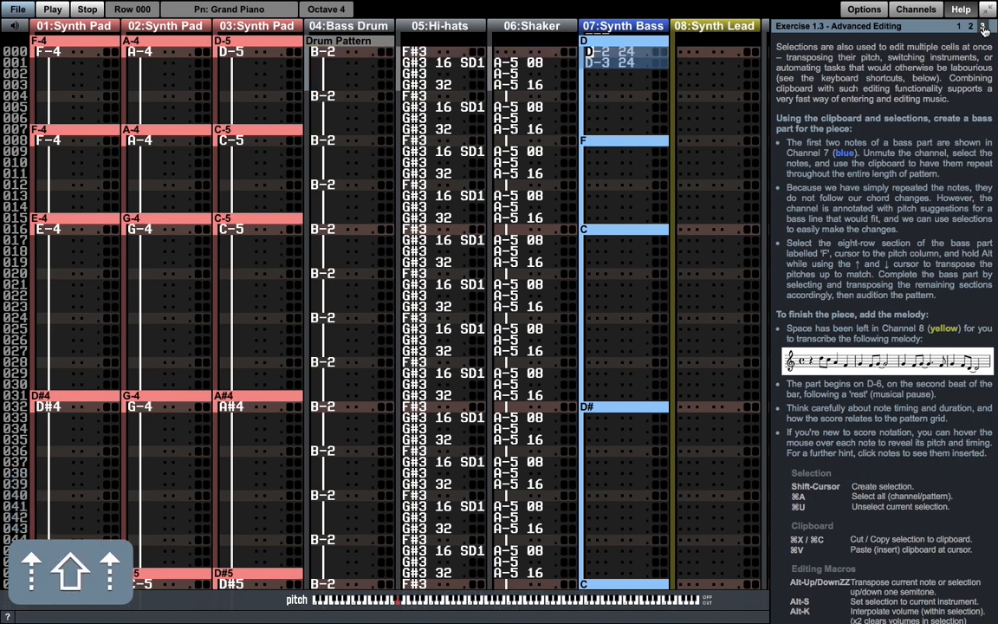
{"action": "key", "text": "super+c"}
{"action": "key", "text": "super+v"}
{"action": "key", "text": "super+v"}
{"action": "key", "text": "super+v"}
{"action": "key", "text": "super+v"}
{"action": "key", "text": "super+v"}
{"action": "key", "text": "super+v"}
{"action": "key", "text": "super+v"}
{"action": "key", "text": "super+v"}
{"action": "key", "text": "super+v"}
{"action": "key", "text": "super+v"}
{"action": "key", "text": "super+v"}
{"action": "key", "text": "super+v"}
{"action": "key", "text": "super+v"}
{"action": "key", "text": "super+v"}
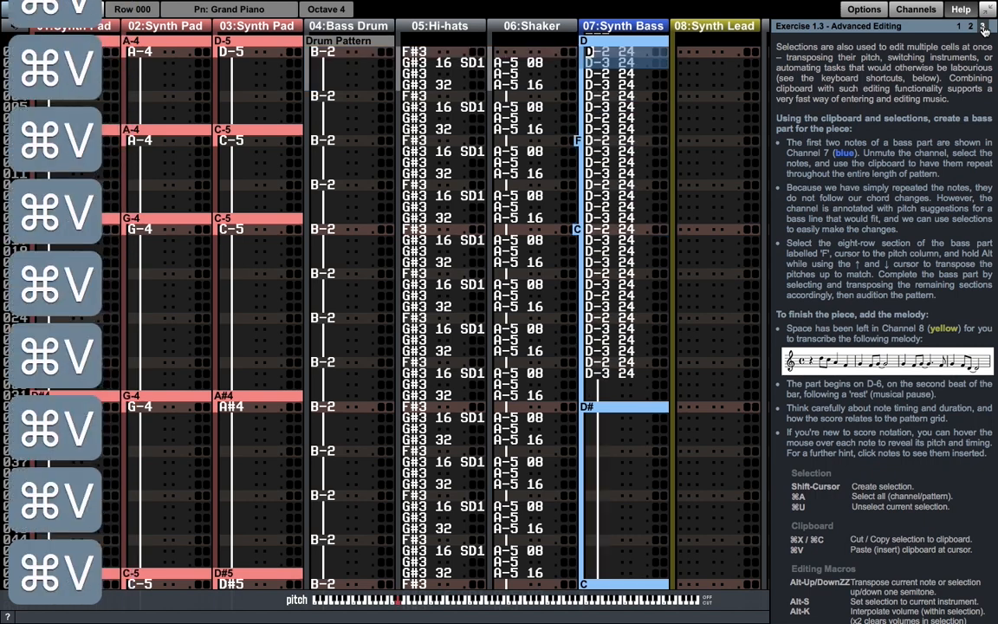
{"action": "key", "text": "super+v"}
{"action": "key", "text": "super+v"}
{"action": "key", "text": "super+v"}
{"action": "key", "text": "super+v"}
{"action": "key", "text": "super+v"}
{"action": "key", "text": "super+v"}
{"action": "key", "text": "super+v"}
{"action": "key", "text": "super+v"}
{"action": "key", "text": "super+v"}
{"action": "key", "text": "super+v"}
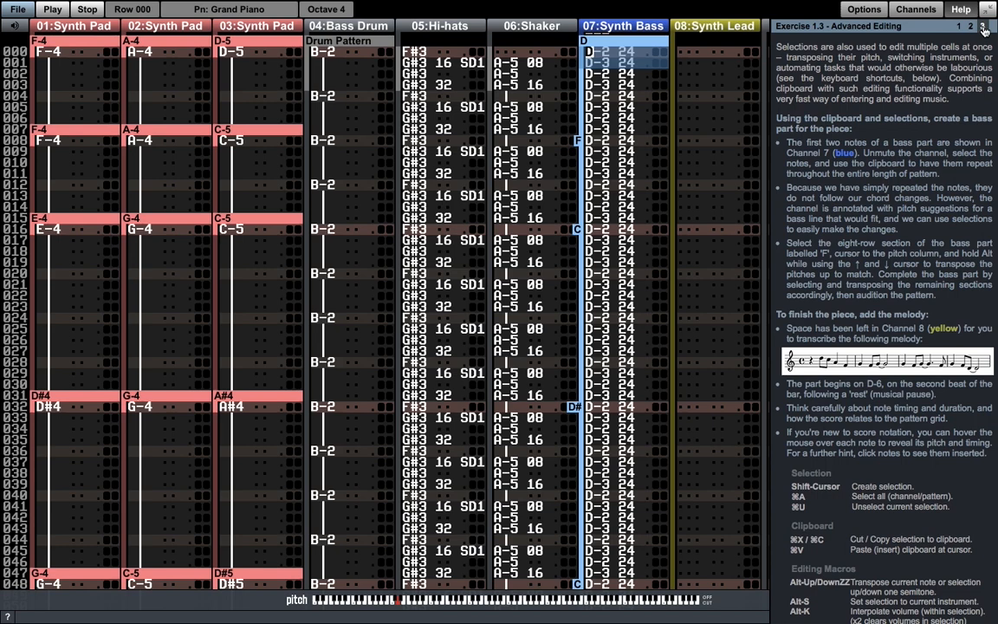
- Select rows 008 to 015 of the Synth Bass channel, the section labelled F, and transpose them up three semitones
{"action": "key", "text": "Down"}
{"action": "key", "text": "Down"}
{"action": "key", "text": "Down"}
{"action": "key", "text": "Down"}
{"action": "key", "text": "Down"}
{"action": "key", "text": "Down"}
{"action": "key", "text": "Down"}
{"action": "key", "text": "Down"}
{"action": "key", "text": "shift+Down"}
{"action": "key", "text": "shift+Down"}
{"action": "key", "text": "shift+Down"}
{"action": "key", "text": "shift+Down"}
{"action": "key", "text": "shift+Down"}
{"action": "key", "text": "shift+Down"}
{"action": "key", "text": "shift+Down"}
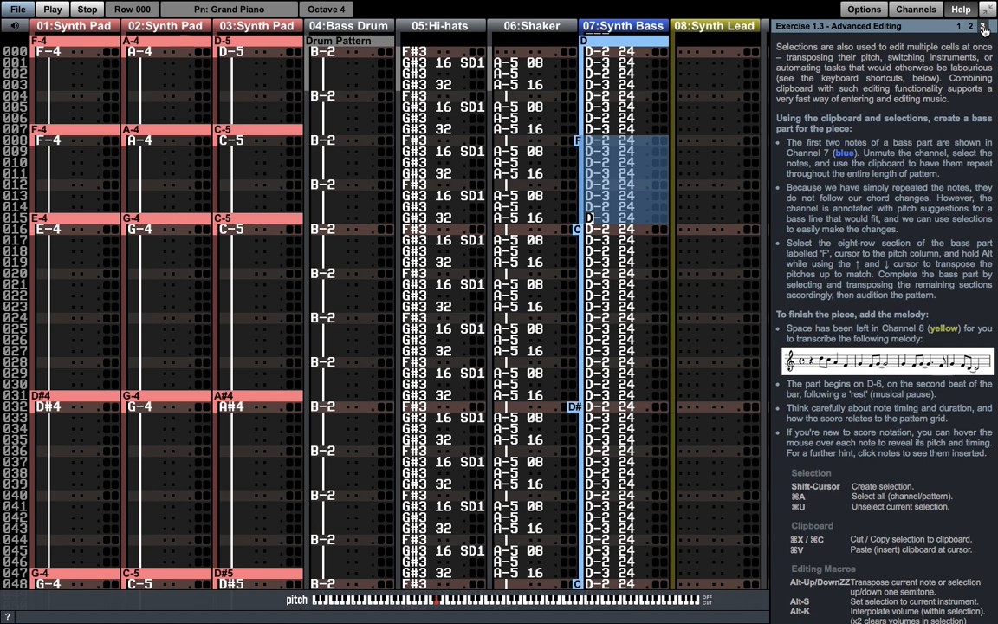
{"action": "key", "text": "alt+Up"}
{"action": "key", "text": "alt+Up"}
{"action": "key", "text": "alt+Up"}
- Select rows 016 to 031 of the Synth Bass channel, the section labelled C, and transpose them down two semitones
{"action": "key", "text": "Down"}
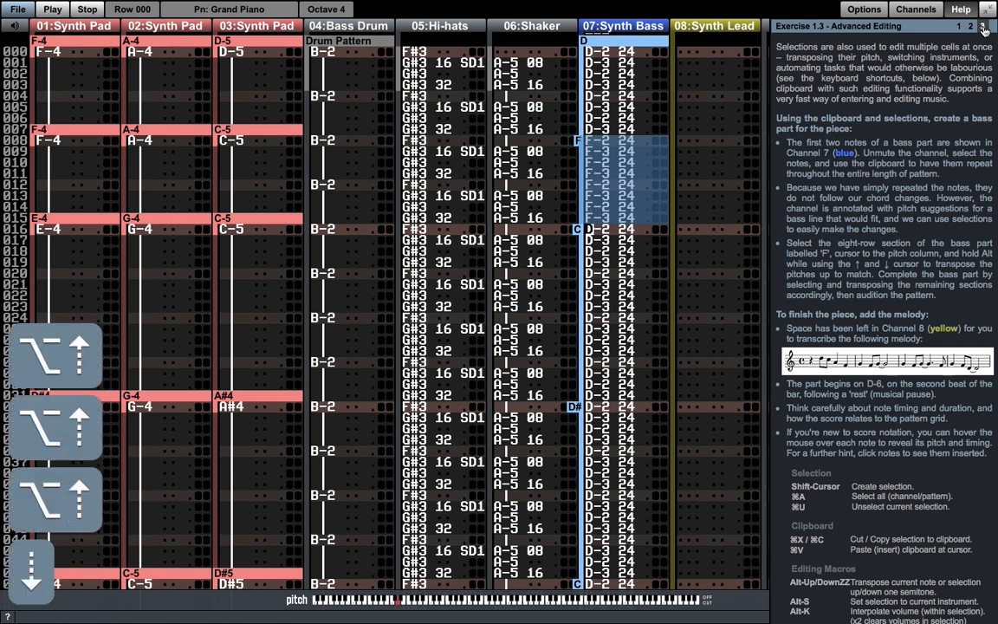
{"action": "key", "text": "shift+Down"}
{"action": "key", "text": "shift+Down"}
{"action": "key", "text": "shift+Down"}
{"action": "key", "text": "shift+Down"}
{"action": "key", "text": "shift+Down"}
{"action": "key", "text": "shift+Down"}
{"action": "key", "text": "shift+Down"}
{"action": "key", "text": "shift+Down"}
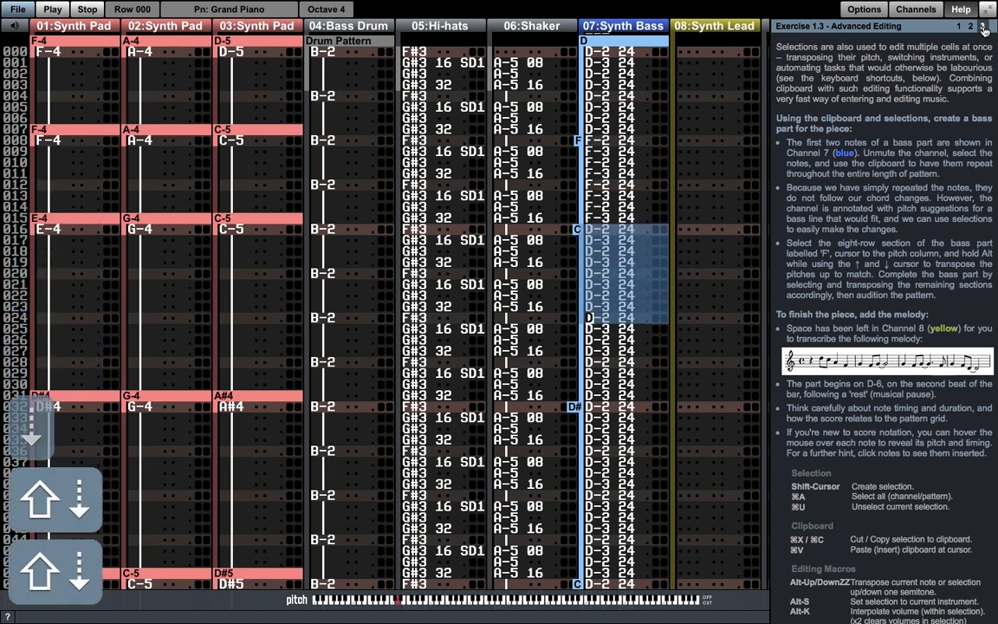
{"action": "key", "text": "shift+Down"}
{"action": "key", "text": "shift+Down"}
{"action": "key", "text": "shift+Down"}
{"action": "key", "text": "shift+Down"}
{"action": "key", "text": "shift+Down"}
{"action": "key", "text": "shift+Down"}
{"action": "key", "text": "shift+Down"}
{"action": "key", "text": "shift+Down"}
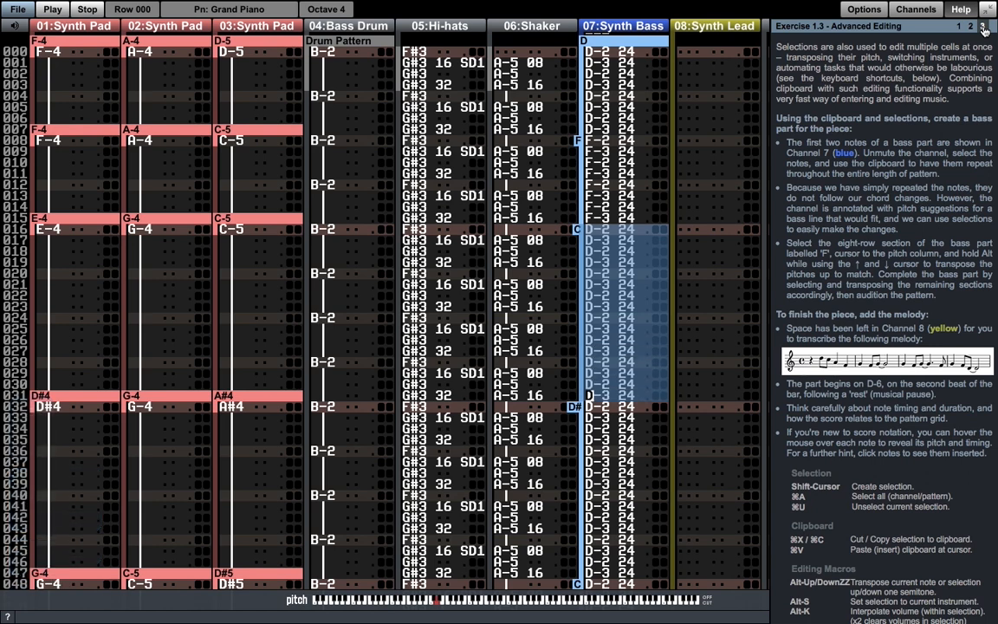
{"action": "key", "text": "alt+Down"}
{"action": "key", "text": "alt+Down"}
- Select rows 032 to 047 of the Synth Bass channel, the section labelled D#, and transpose them up one semitone
{"action": "key", "text": "Down"}
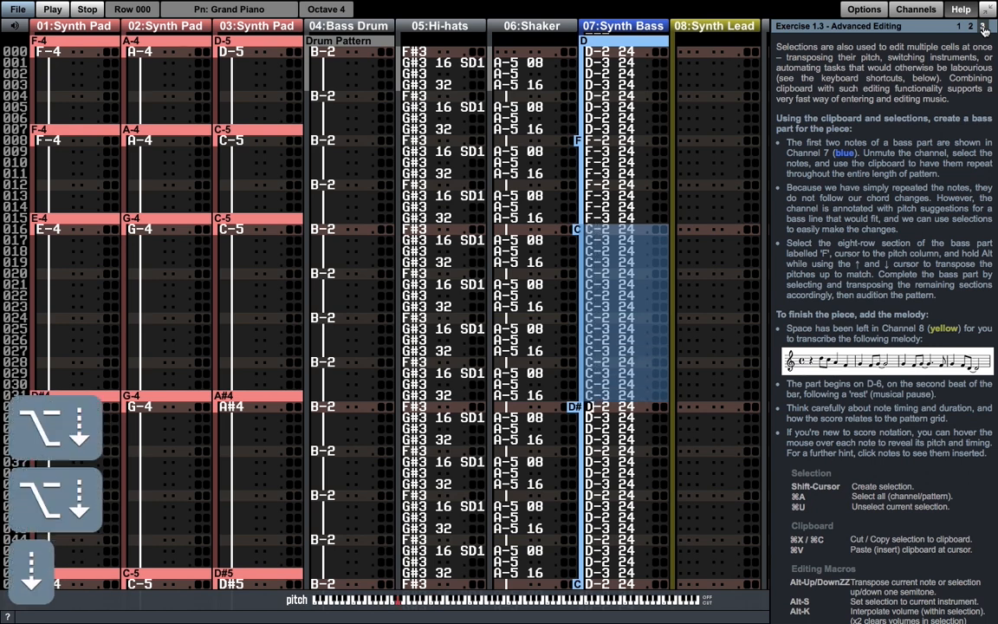
{"action": "key", "text": "shift+Page_Down"}
{"action": "key", "text": "shift+Up"}
{"action": "key", "text": "alt+Up"}
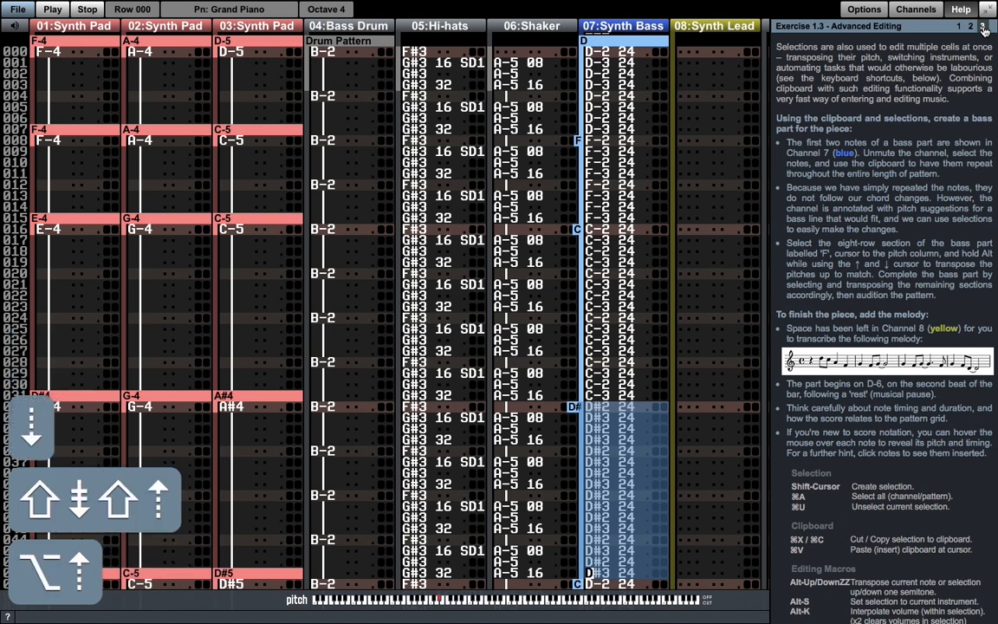
- Select rows 048 to 055 of the Synth Bass channel and transpose them down two semitones to C
{"action": "key", "text": "Page_Down"}
{"action": "key", "text": "Page_Down"}
{"action": "key", "text": "shift+Down"}
{"action": "key", "text": "shift+Down"}
{"action": "key", "text": "shift+Down"}
{"action": "key", "text": "shift+Down"}
{"action": "key", "text": "shift+Down"}
{"action": "key", "text": "shift+Down"}
{"action": "key", "text": "shift+Down"}
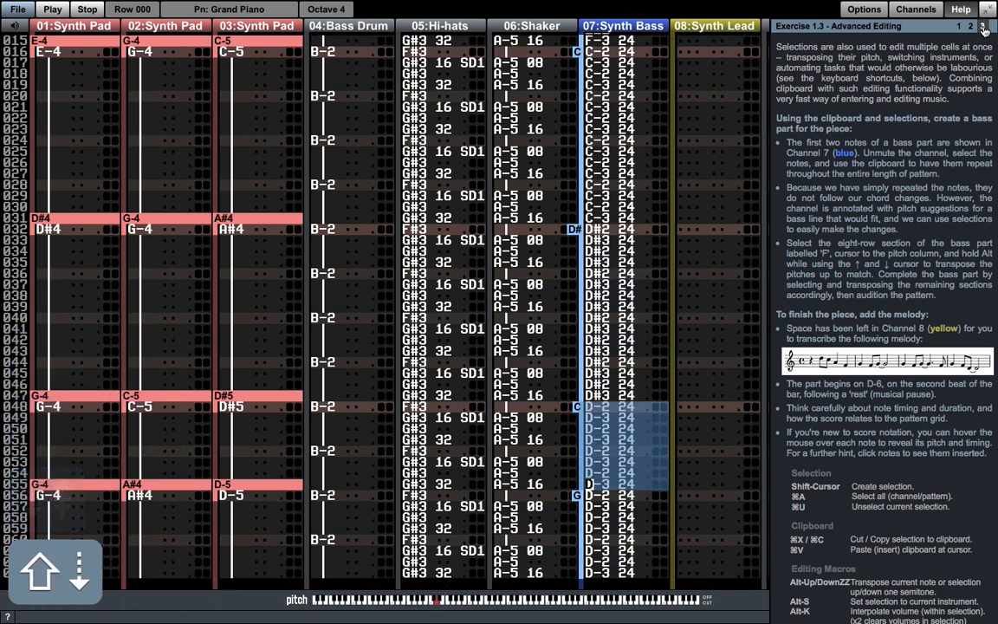
{"action": "key", "text": "alt+Down"}
{"action": "key", "text": "alt+Down"}
- Select the last eight rows of the Synth Bass channel, labelled G, and transpose them up to match the label
{"action": "key", "text": "shift+Page_Down"}
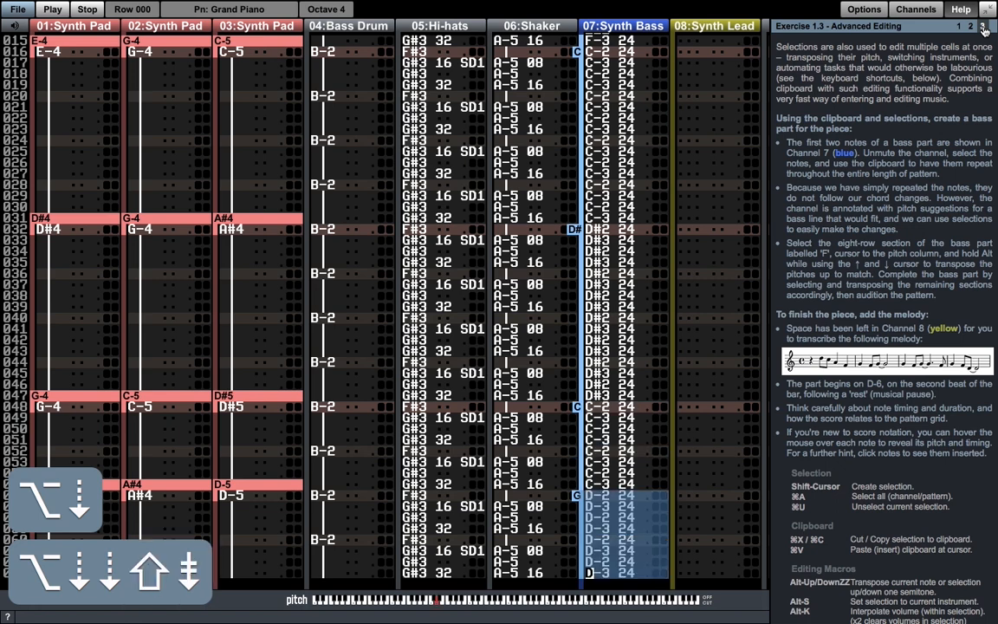
{"action": "key", "text": "alt+Up"}
{"action": "key", "text": "alt+Up"}
{"action": "key", "text": "alt+Up"}
{"action": "key", "text": "alt+Up"}
{"action": "key", "text": "alt+Up"}
- Return to the start of the pattern, play it to audition the finished bass part, and stop it
{"action": "key", "text": "Page_Up"}
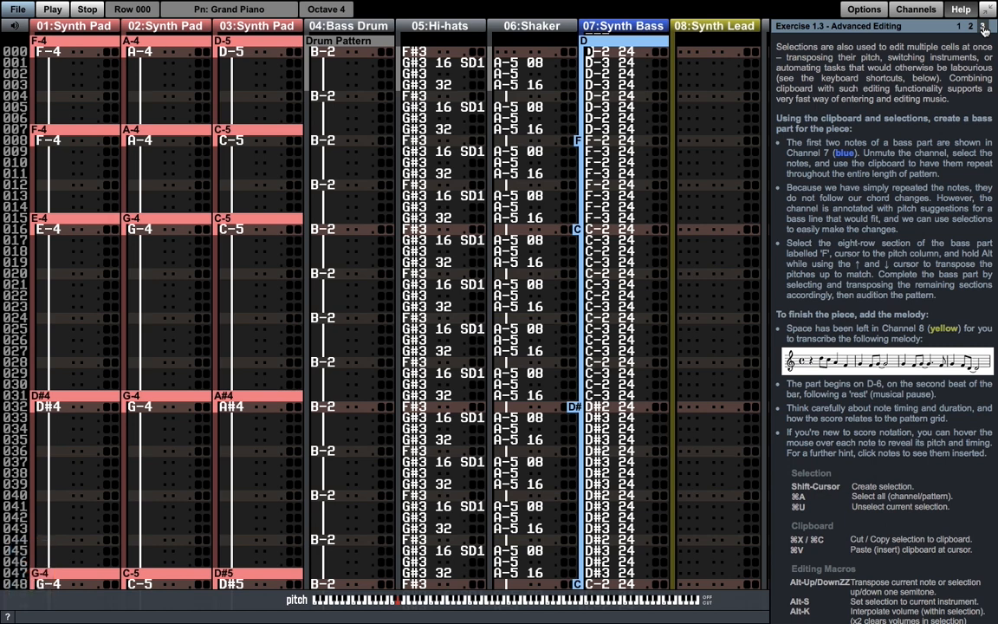
{"action": "key", "text": "space"}
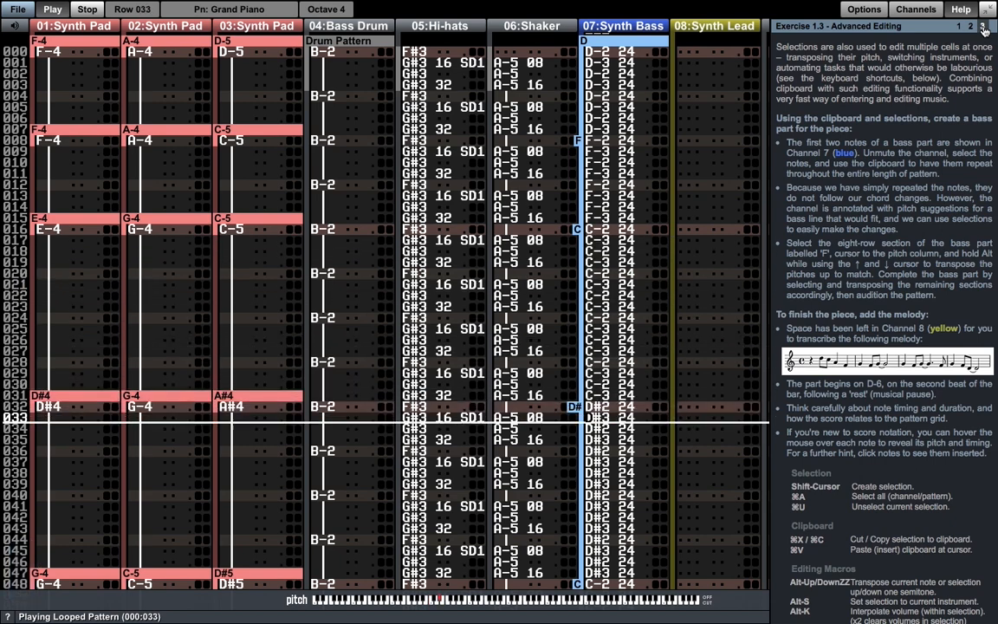
{"action": "key", "text": "Page_Down"}
{"action": "key", "text": "Page_Down"}
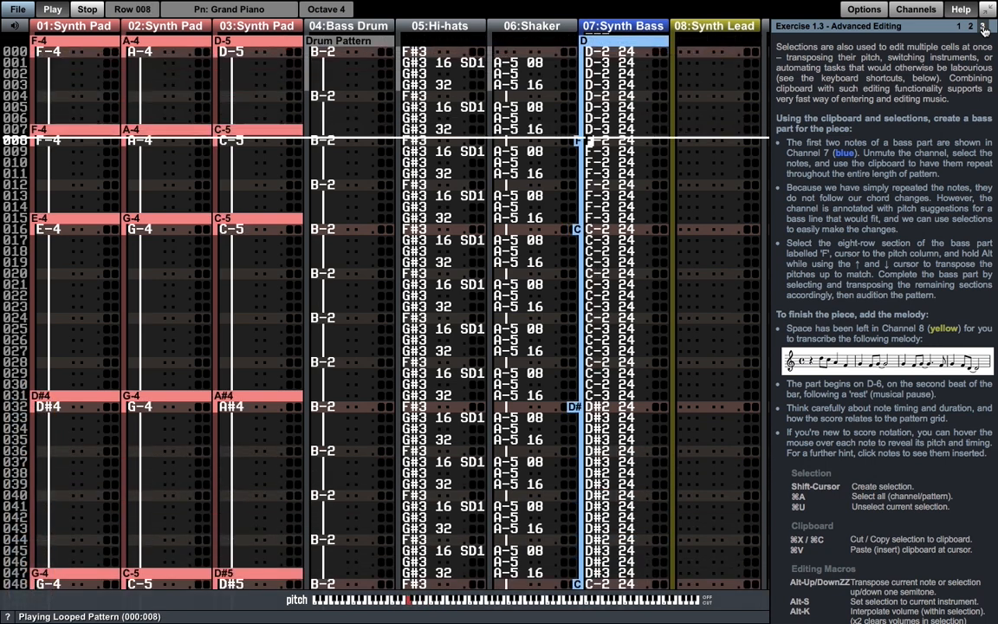
{"action": "key", "text": "space"}
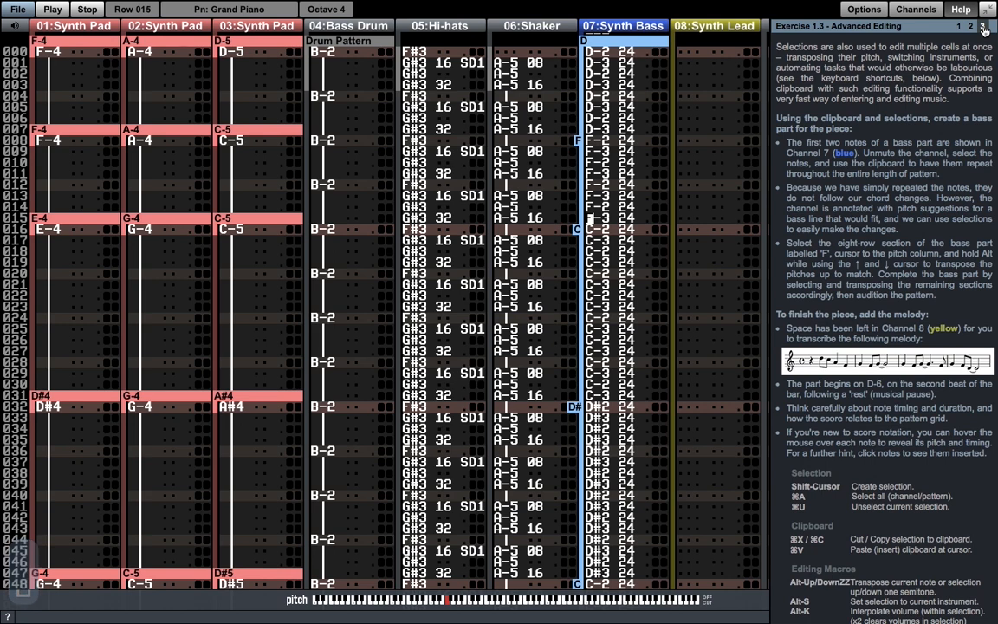
- Start transcribing the score's melody in the Synth Lead channel: after the four-row rest, enter D-6 at row 004 and C-6 at row 006
{"action": "left_click", "coordinate": [985, 28]}
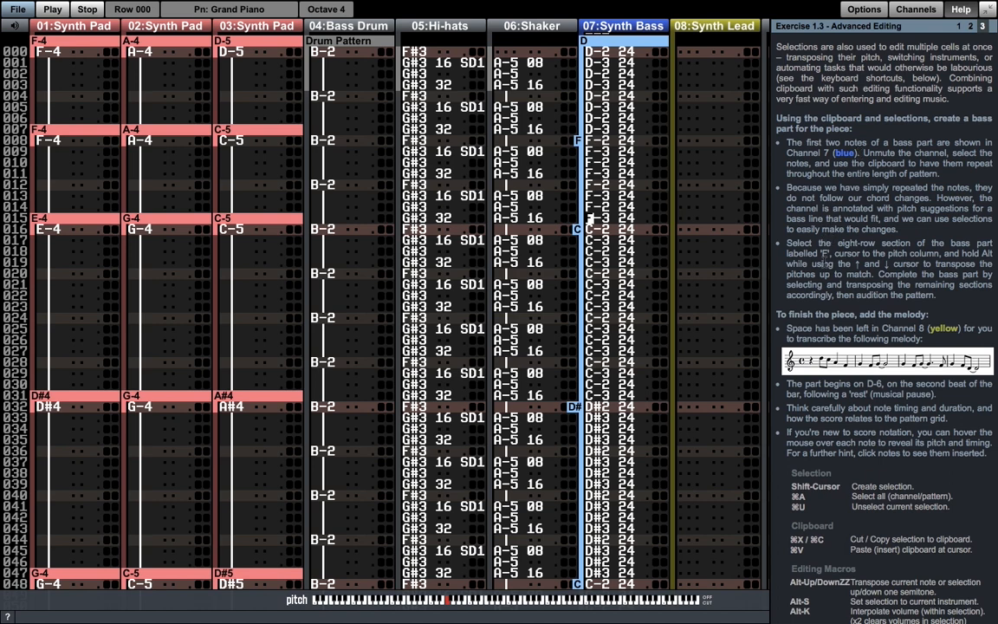
{"action": "mouse_move", "coordinate": [825, 359]}
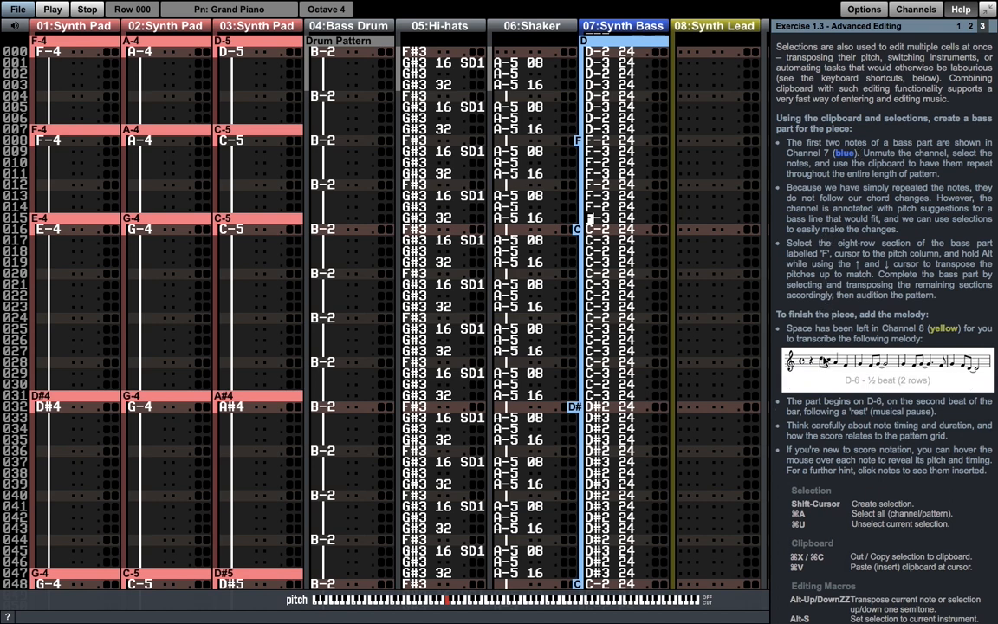
{"action": "left_click", "coordinate": [815, 365]}
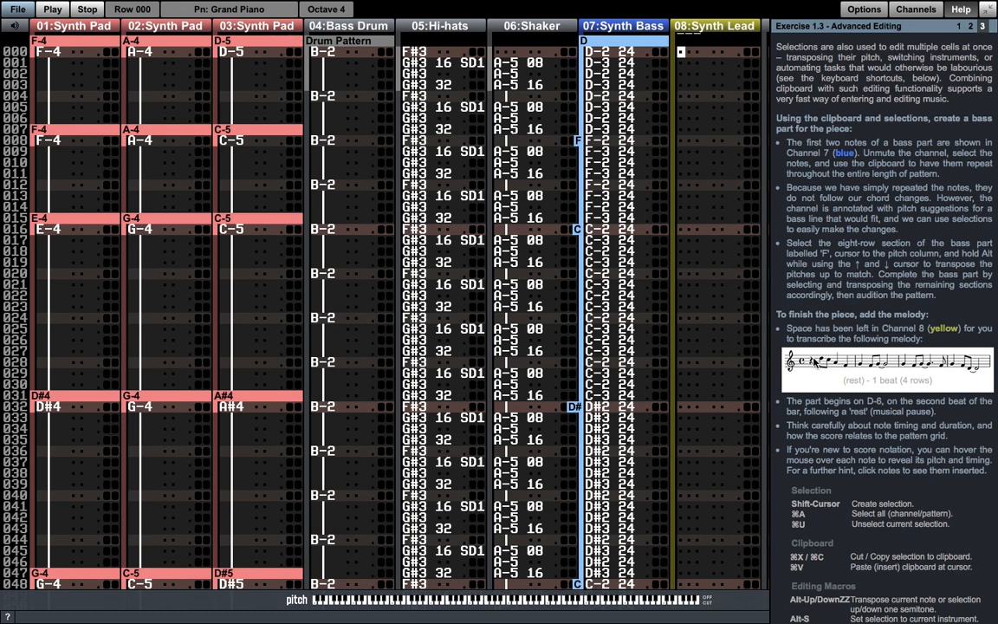
{"action": "key", "text": "Down"}
{"action": "key", "text": "Down"}
{"action": "key", "text": "Down"}
{"action": "key", "text": "Down"}
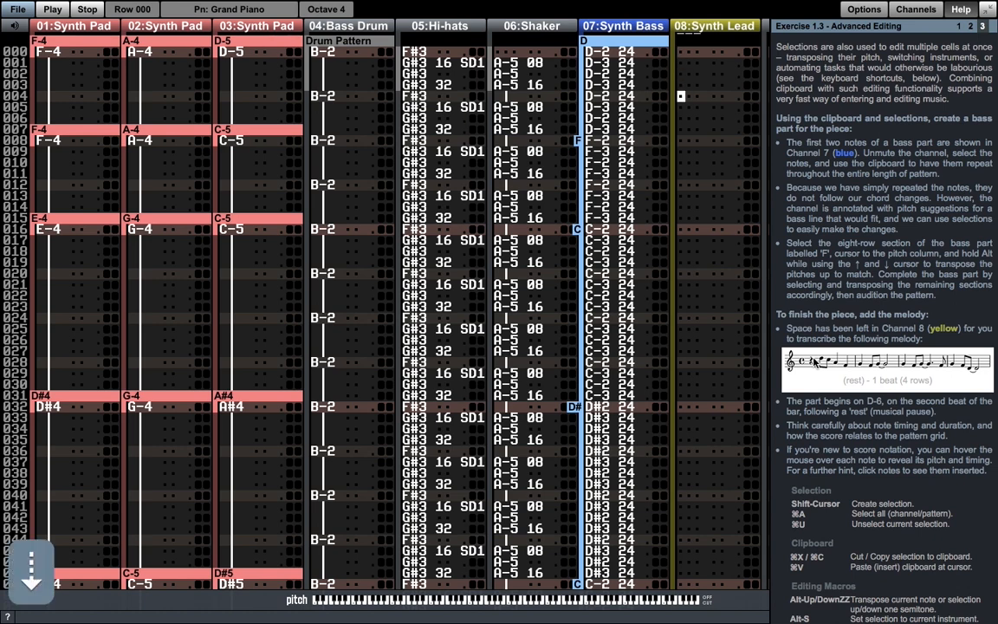
{"action": "mouse_move", "coordinate": [823, 362]}
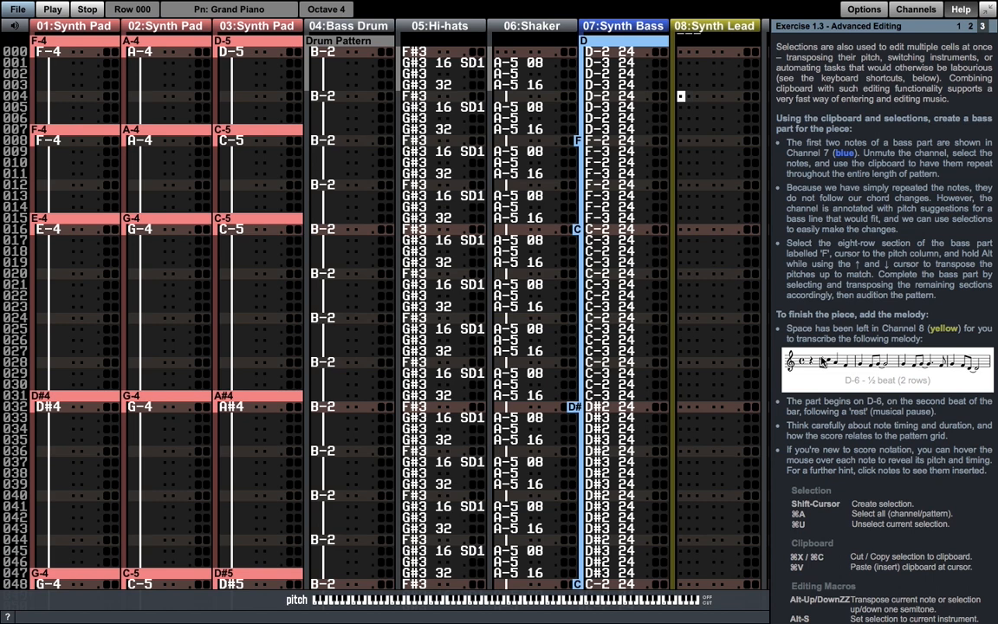
{"action": "key", "text": "o"}
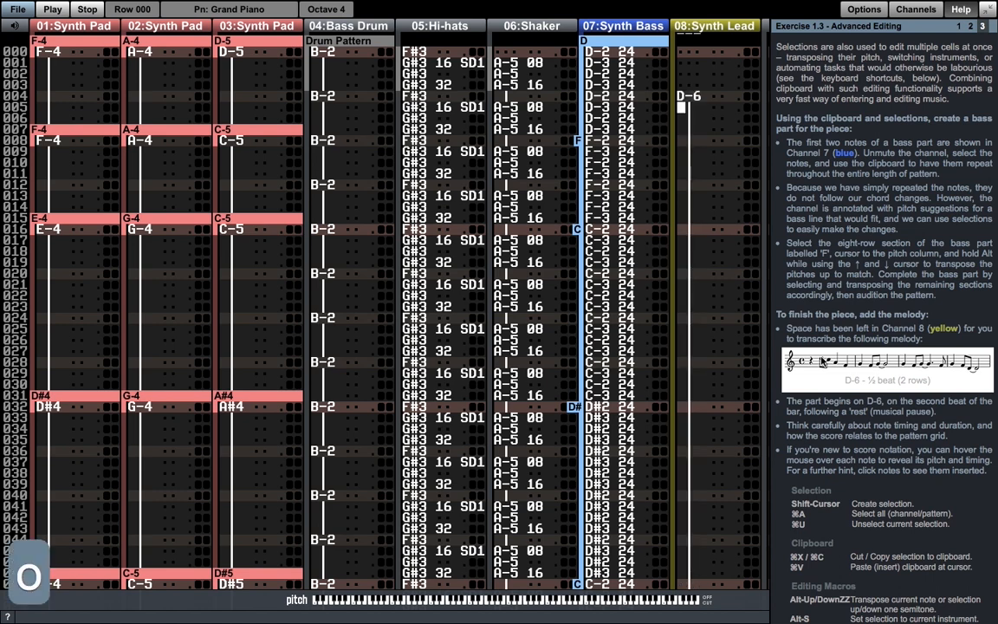
{"action": "key", "text": "F8"}
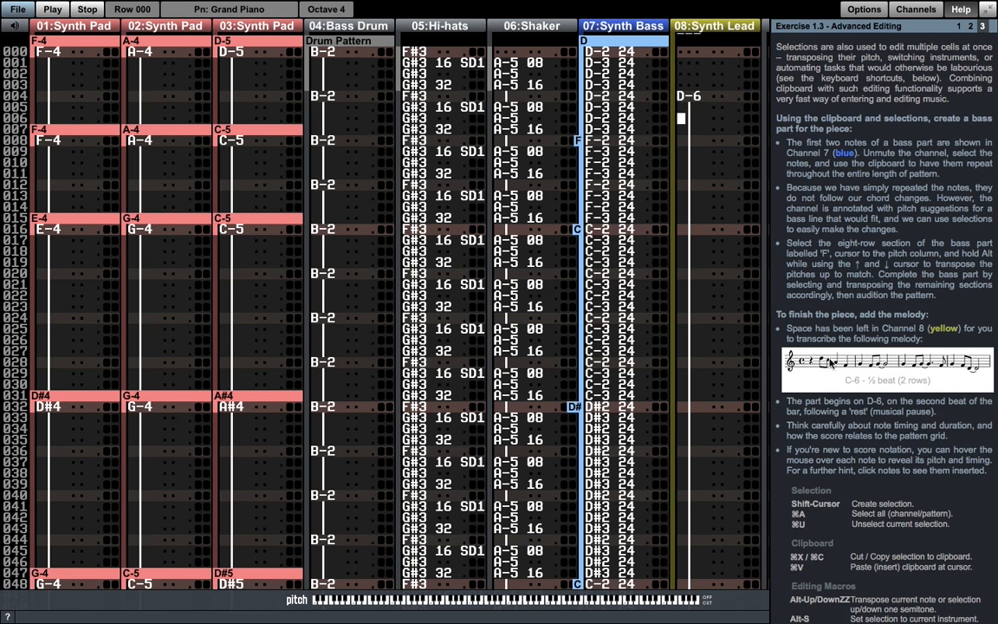
{"action": "key", "text": "i"}
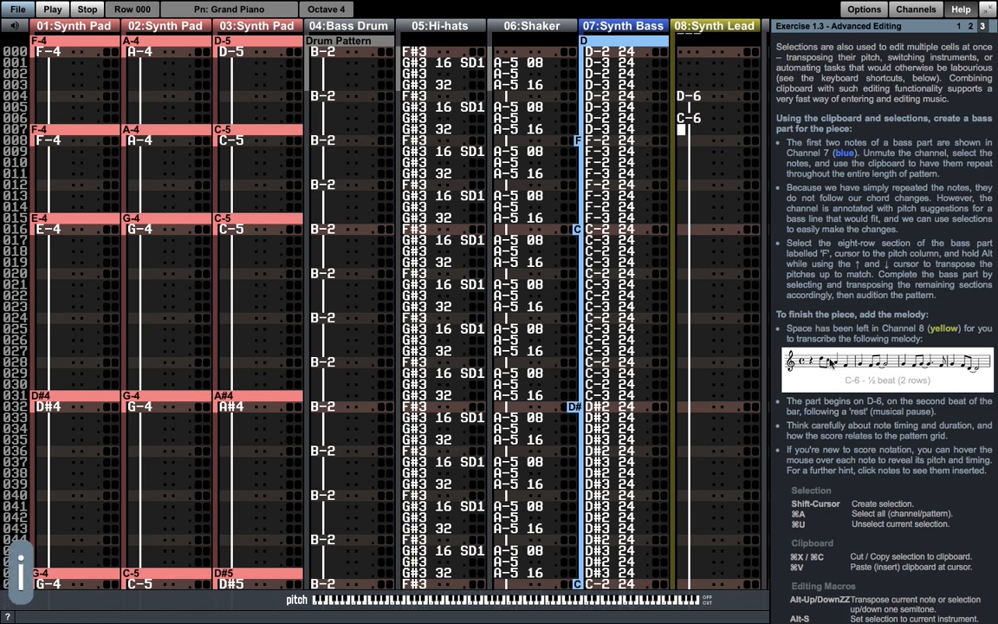
{"action": "key", "text": "F8"}
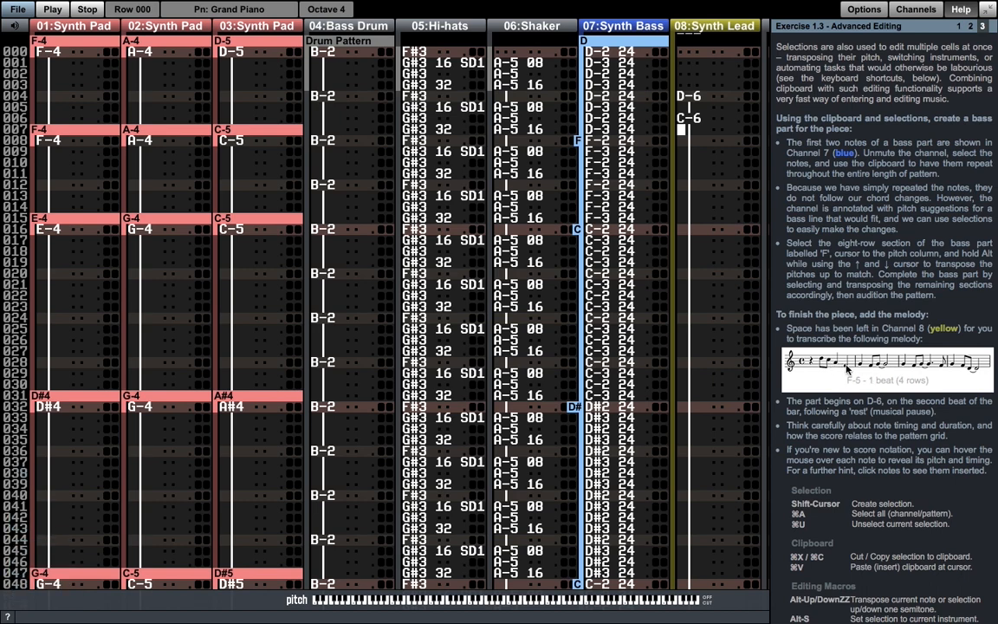
- Continue the Synth Lead melody with A-5 at row 008 and F-5 at row 012
{"action": "key", "text": "Down"}
{"action": "key", "text": "y"}
{"action": "key", "text": "Down"}
{"action": "key", "text": "Down"}
{"action": "key", "text": "Down"}
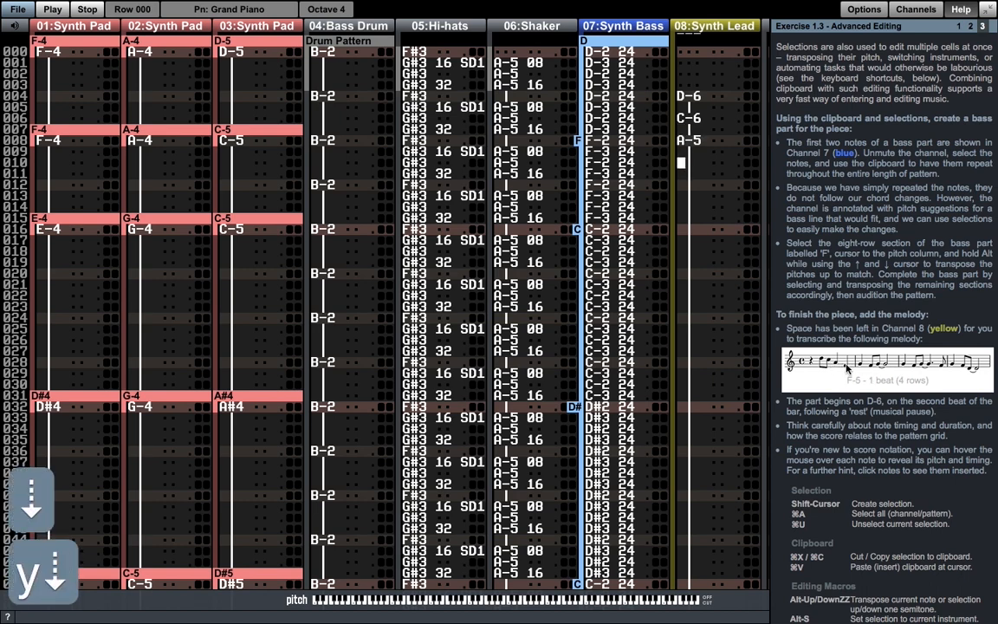
{"action": "key", "text": "r"}
{"action": "key", "text": "Down"}
{"action": "key", "text": "Down"}
{"action": "key", "text": "Down"}
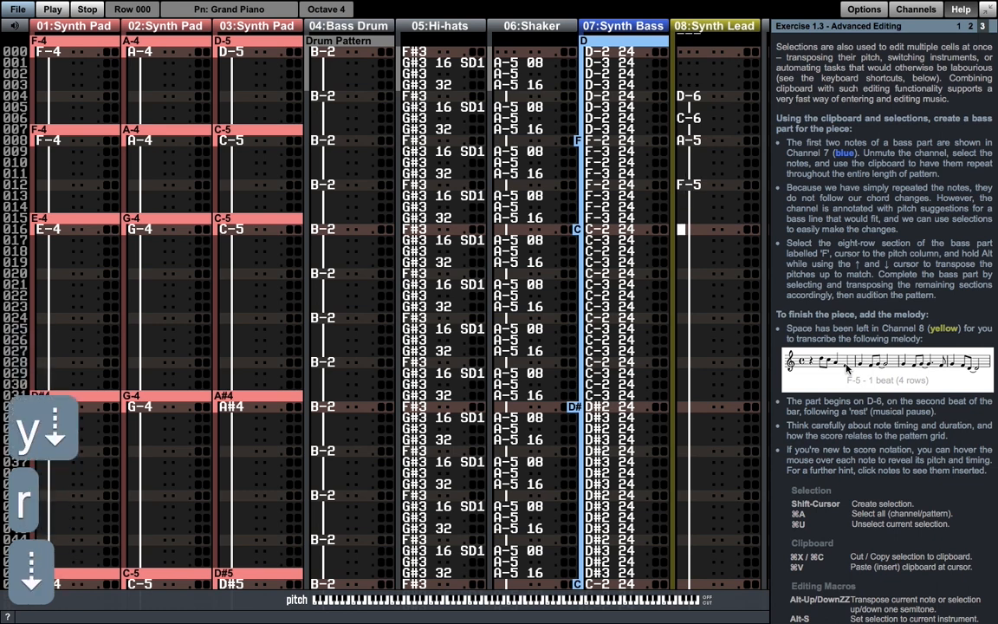
{"action": "key", "text": "F8"}
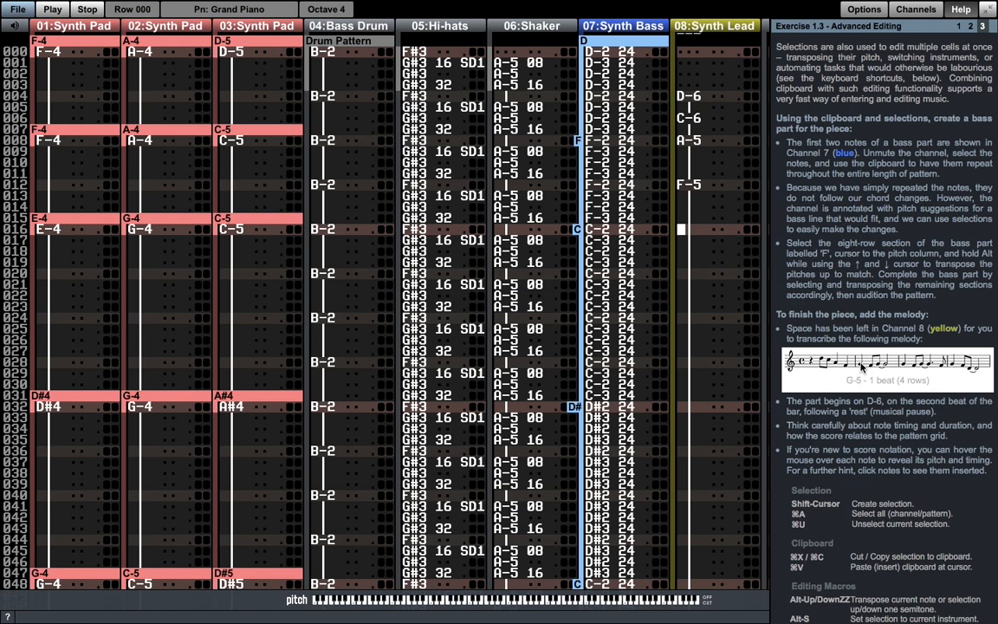
- Insert notes from the score into Synth Lead: G-5, F-5, G-5 at rows 016, 020, 022, and again at rows 032, 036, 038
{"action": "left_click", "coordinate": [862, 368]}
{"action": "left_click", "coordinate": [872, 364]}
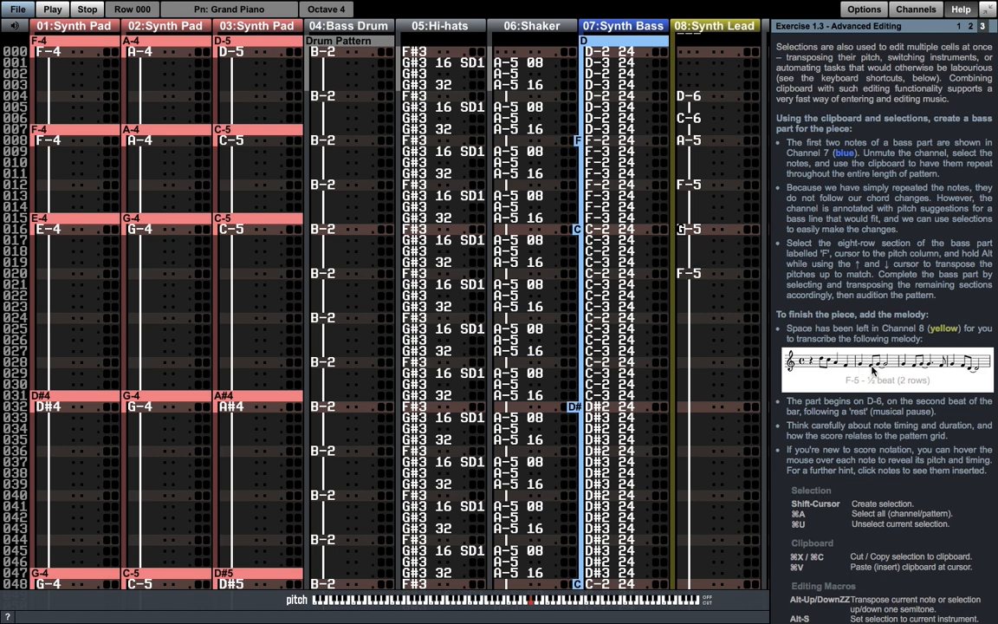
{"action": "left_click", "coordinate": [881, 369]}
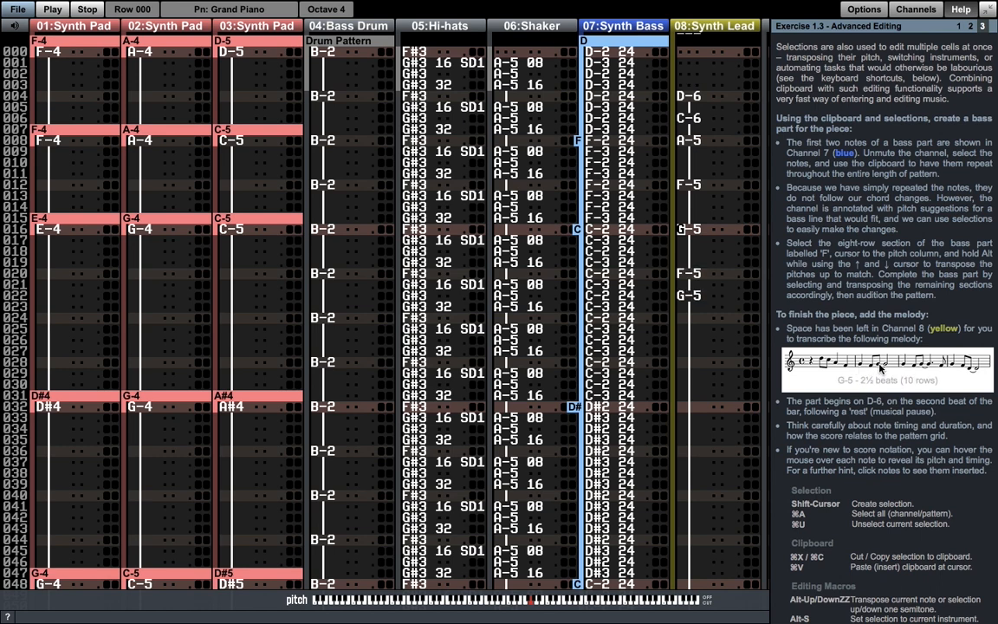
{"action": "left_click", "coordinate": [906, 368]}
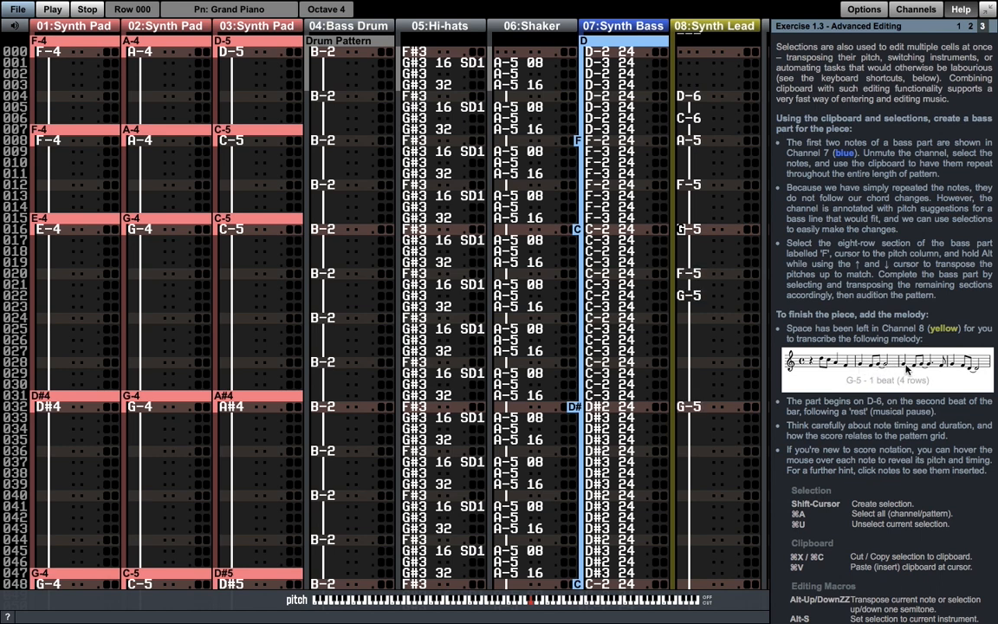
{"action": "left_click", "coordinate": [916, 364]}
{"action": "left_click", "coordinate": [926, 370]}
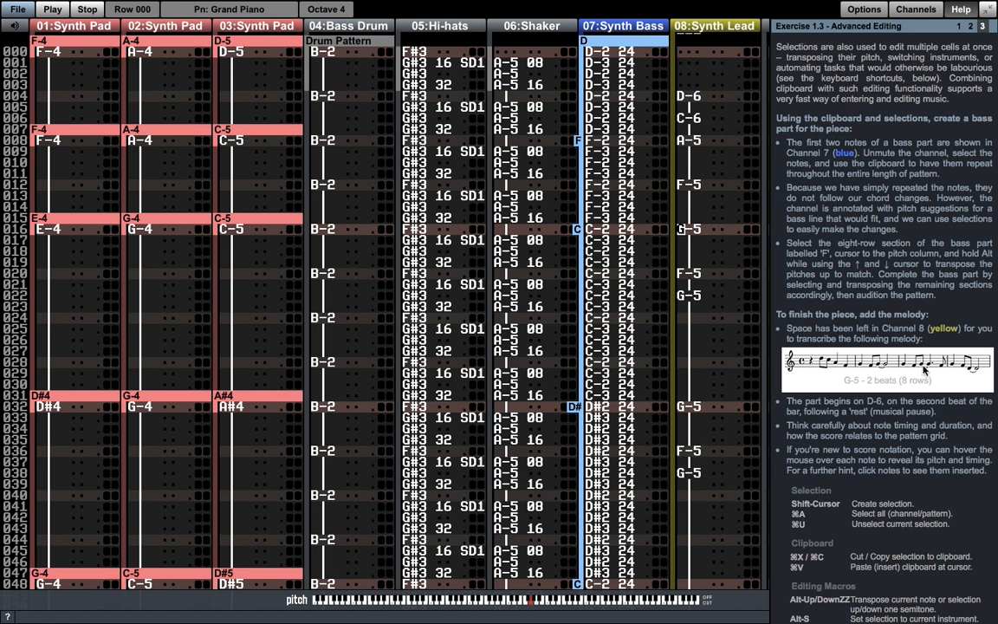
- Insert the melody's last four score notes into Synth Lead: F-5 at row 046, G-5 at 048, F-5 at 052 and D-5 at 054
{"action": "left_click", "coordinate": [935, 364]}
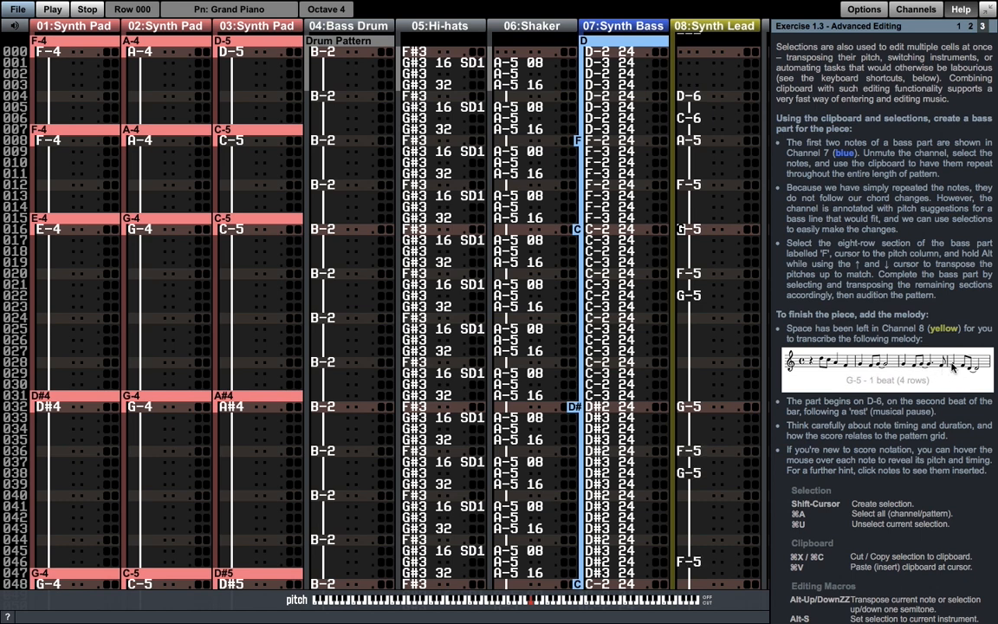
{"action": "left_click", "coordinate": [952, 368]}
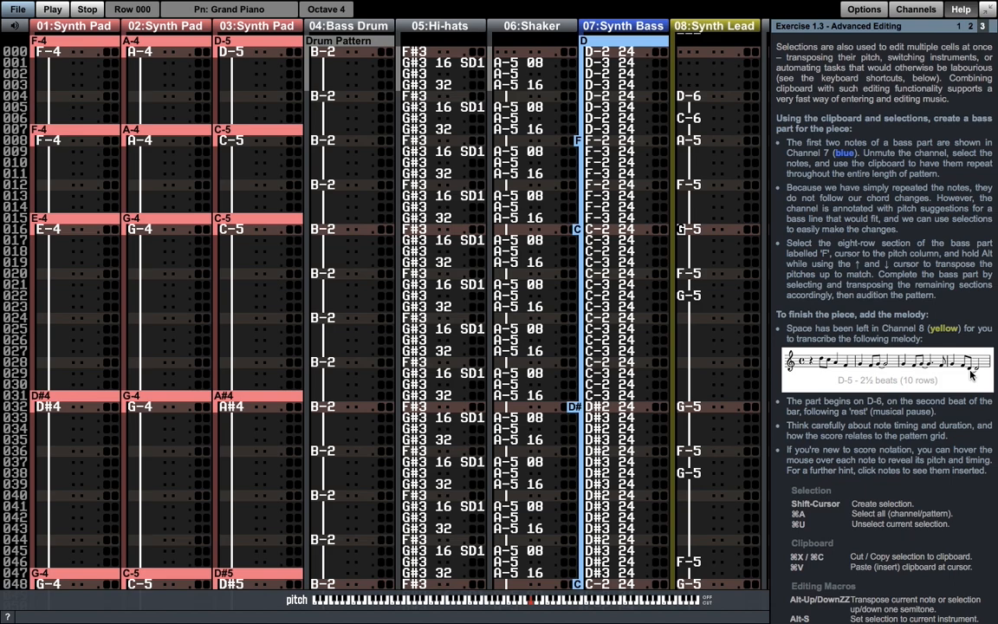
{"action": "scroll", "coordinate": [703, 424], "scroll_direction": "down", "scroll_amount": 10}
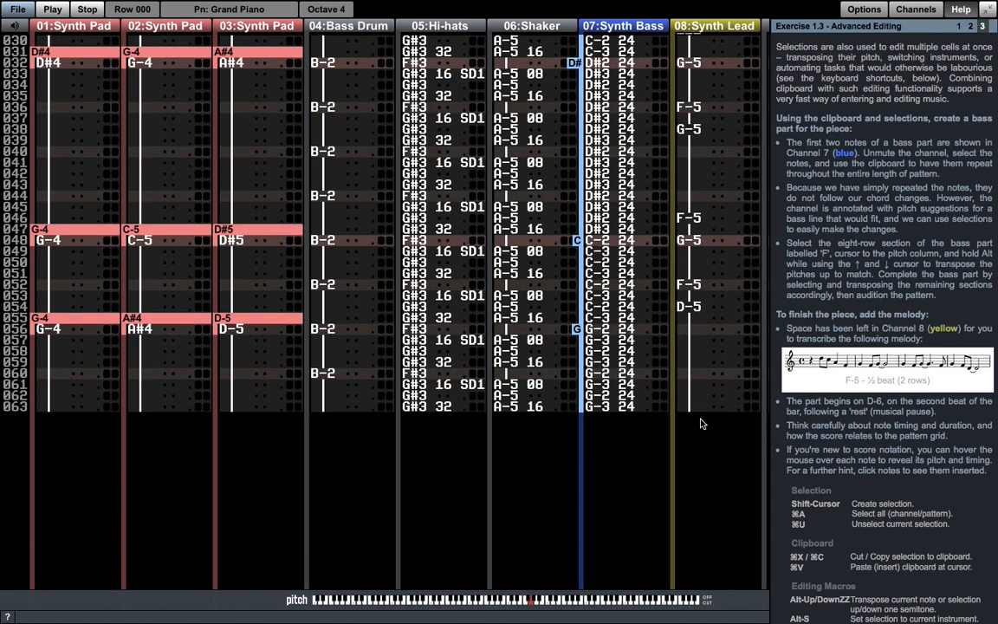
- Play the pattern from its start to audition the completed piece with the melody, and stop playback
{"action": "scroll", "coordinate": [703, 423], "scroll_direction": "up", "scroll_amount": 10}
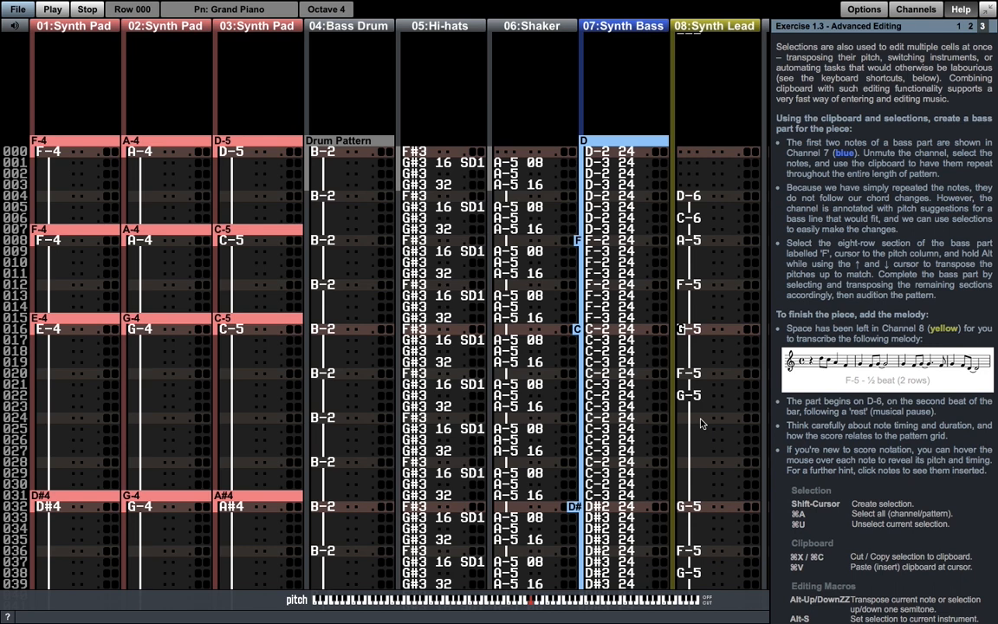
{"action": "key", "text": "alt+space"}
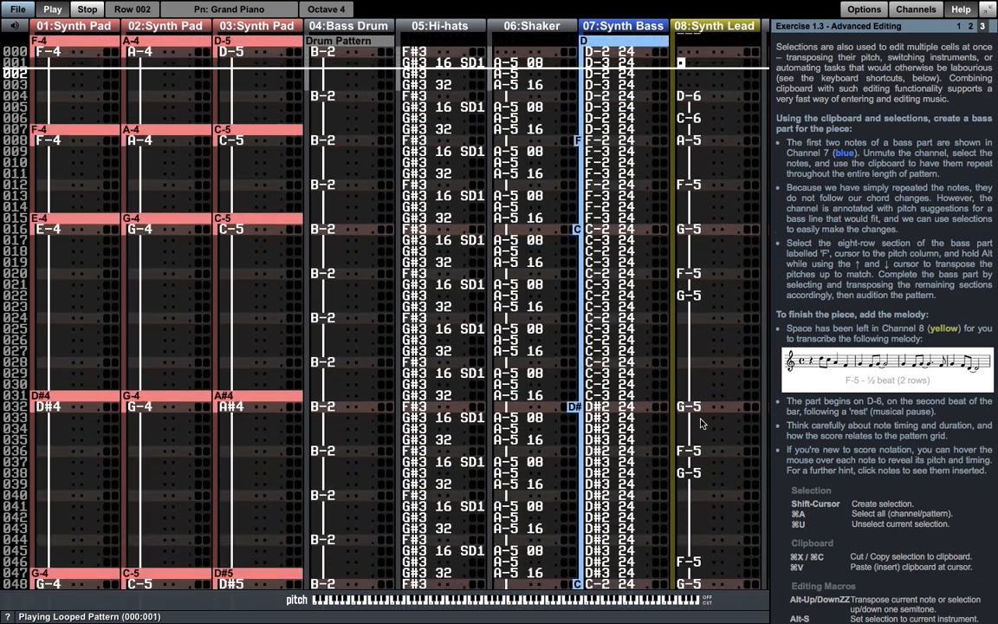
{"action": "key", "text": "F8"}
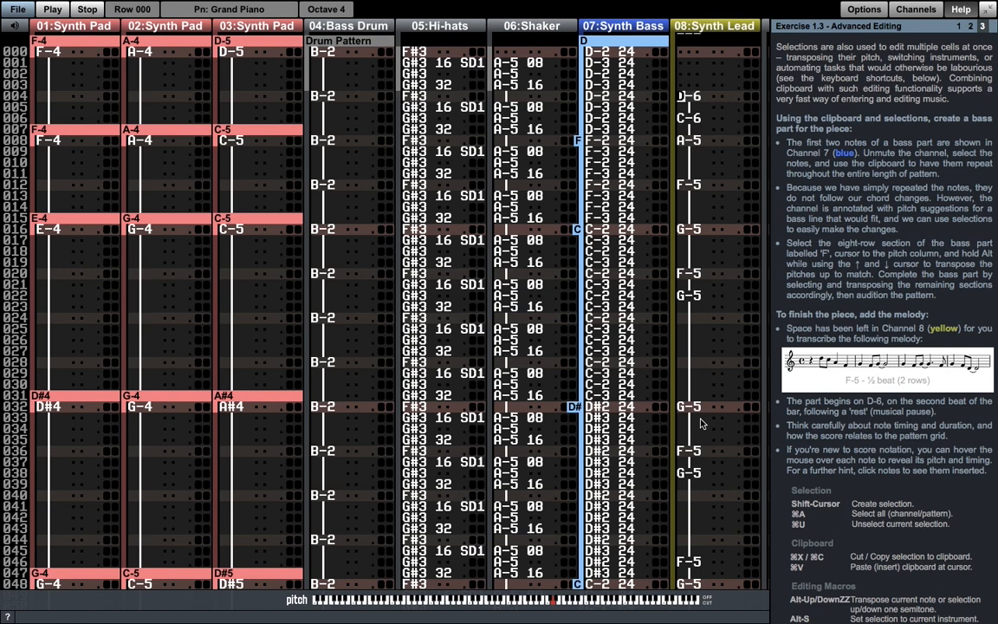
- Consult the context help for the Bass Drum channel's pitch, volume and effect columns, plus the keyboard shortcuts reference
{"action": "key", "text": "super+h"}
{"action": "key", "text": "Left"}
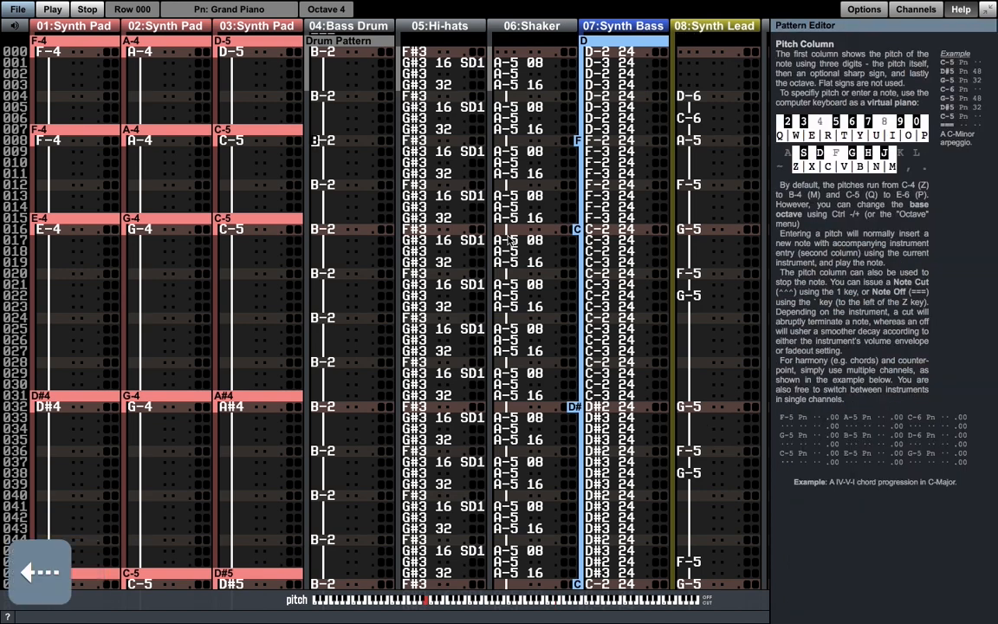
{"action": "key", "text": "Right"}
{"action": "key", "text": "super+h"}
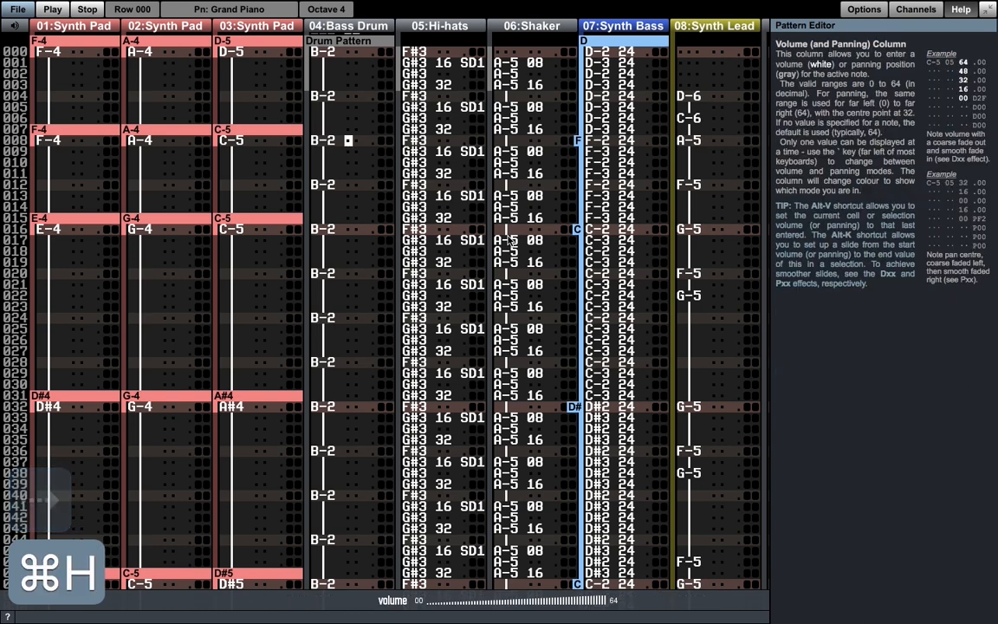
{"action": "key", "text": "Right"}
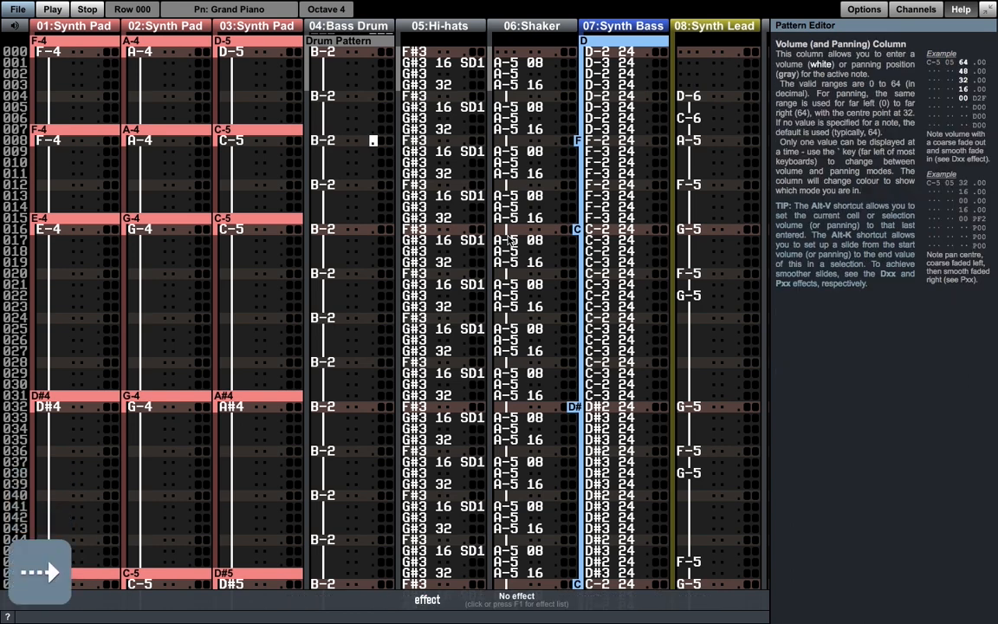
{"action": "key", "text": "super+h"}
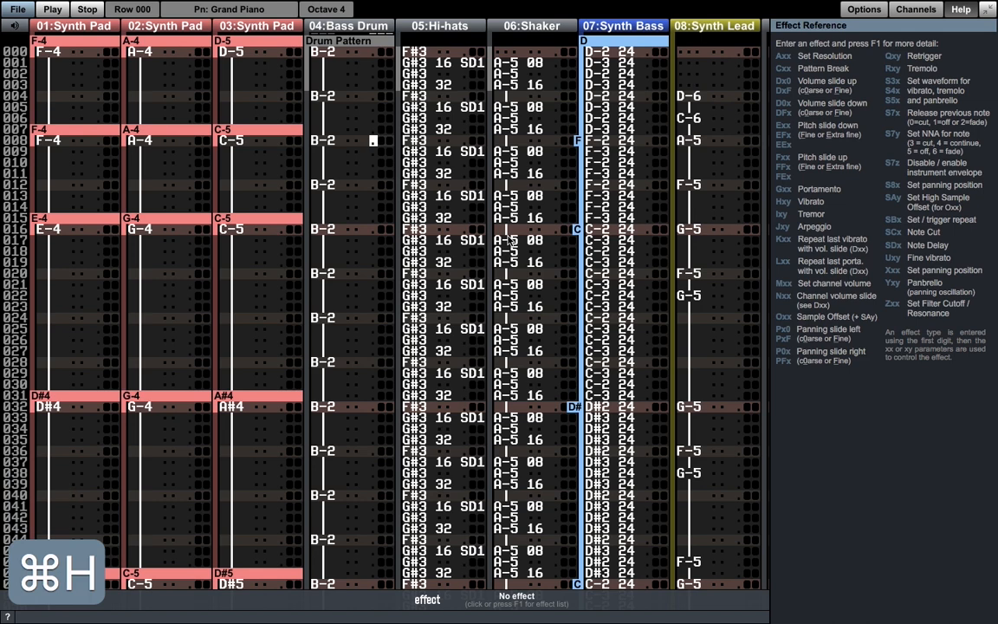
{"action": "key", "text": "super+k"}
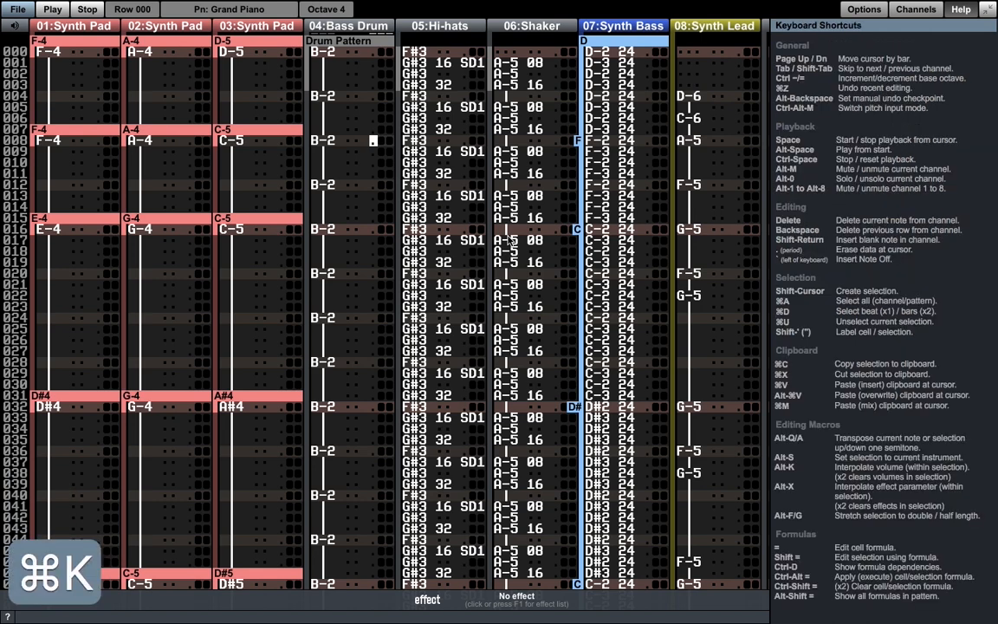